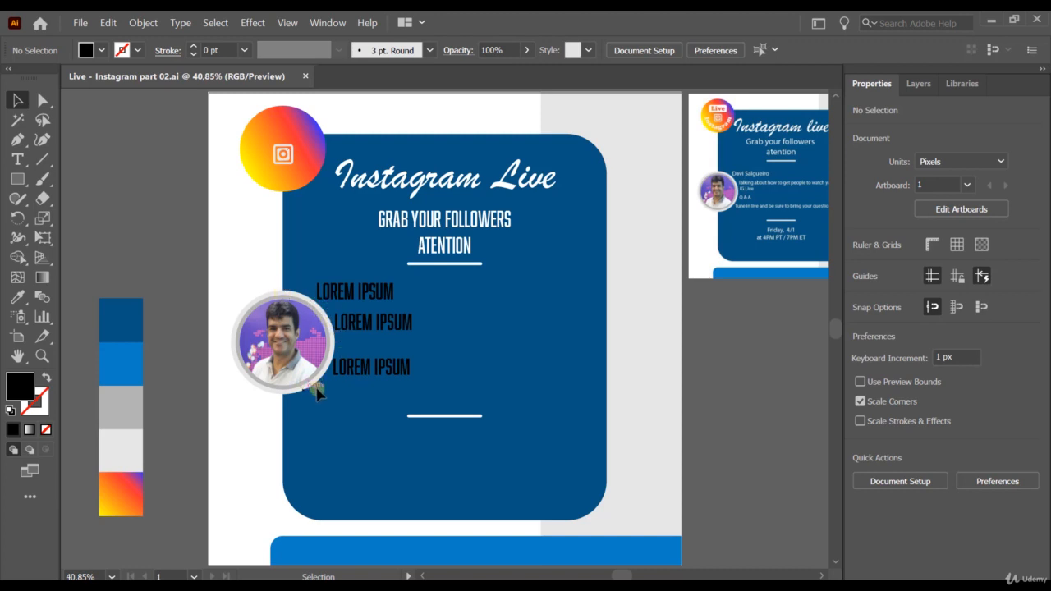
# Step: Select and delete the third, second and first LOREM IPSUM placeholder lines in turn
pyautogui.click(395, 367)
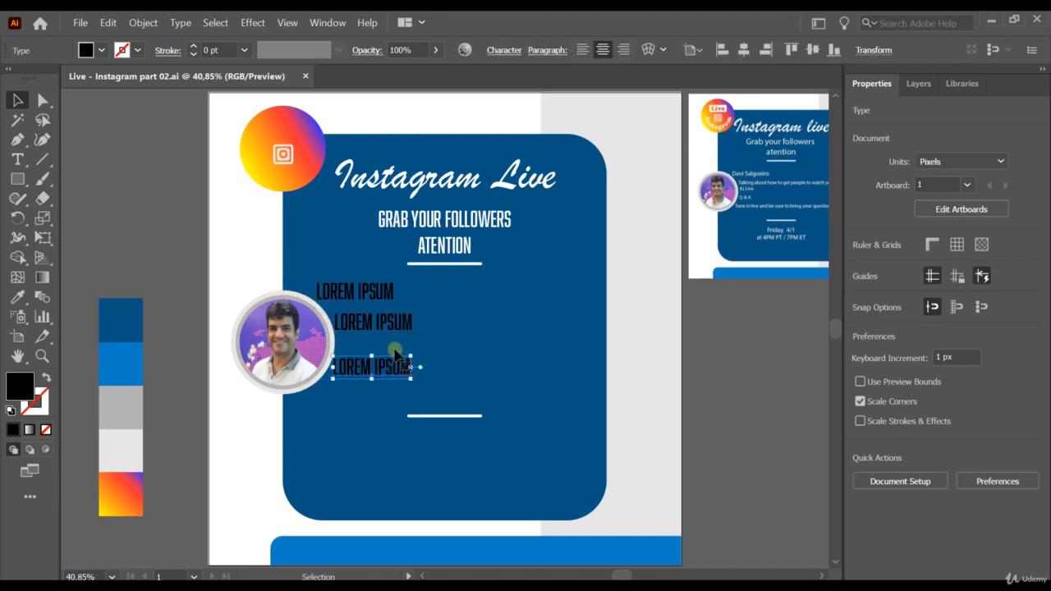
pyautogui.press('Delete')
pyautogui.click(384, 322)
pyautogui.press('Delete')
pyautogui.click(385, 292)
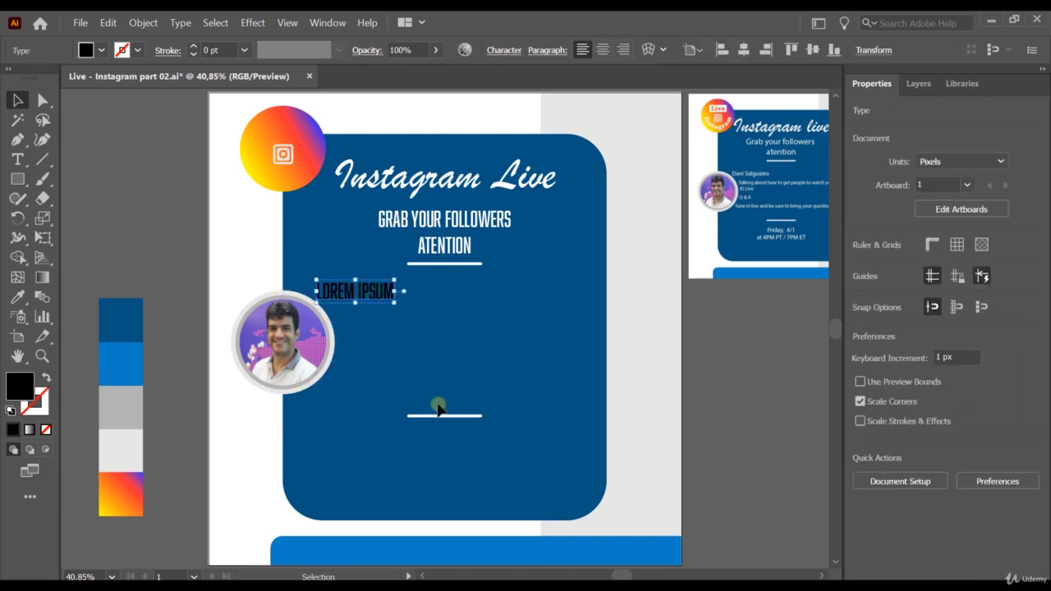
pyautogui.press('Delete')
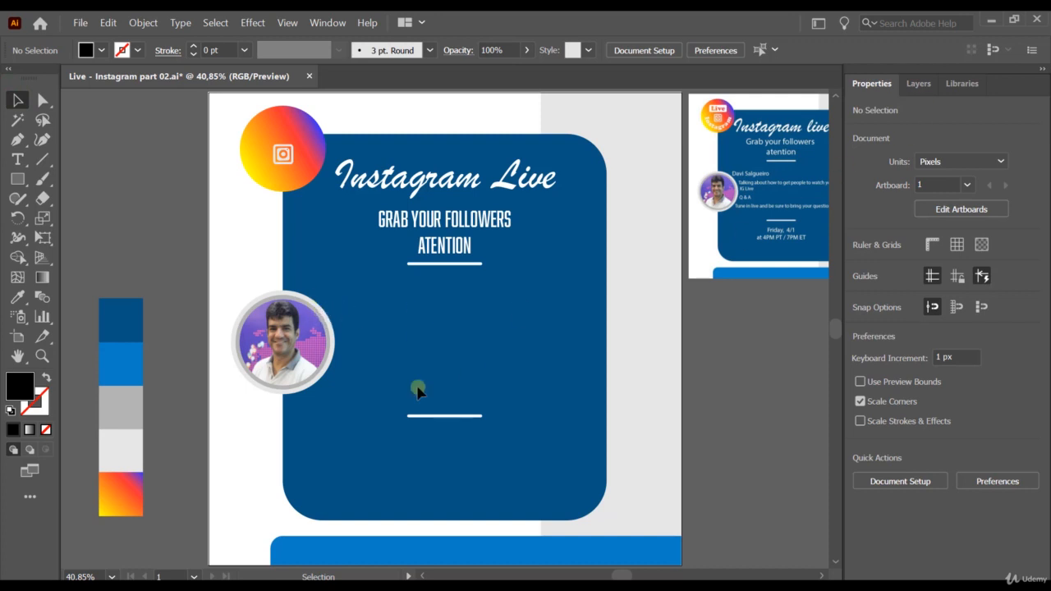
# Step: Unlock the Background layer and expand it to reveal the profile photo group
pyautogui.click(918, 84)
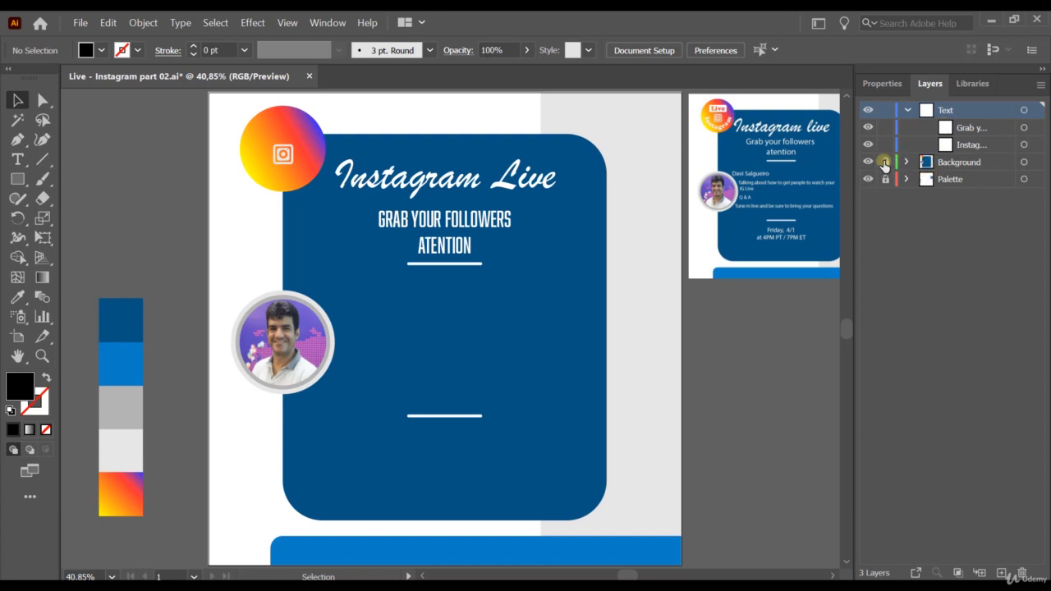
pyautogui.click(884, 164)
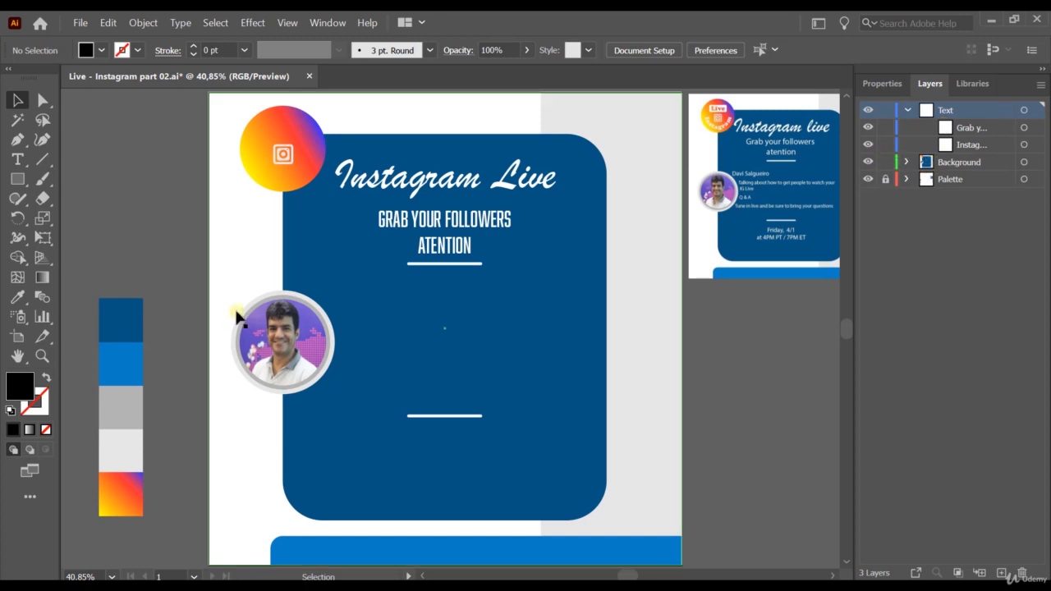
pyautogui.click(298, 302)
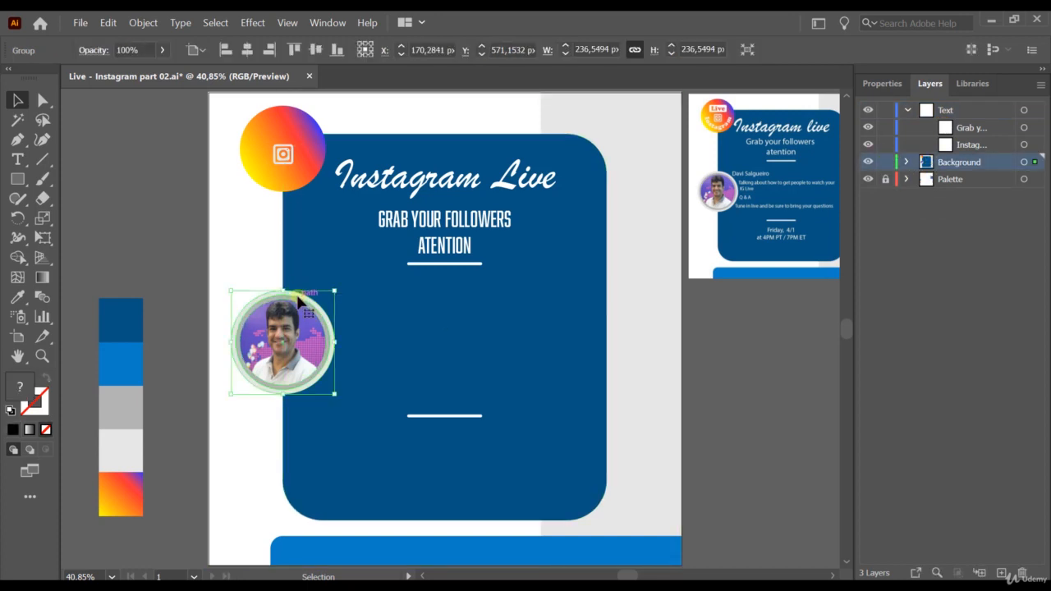
pyautogui.click(907, 162)
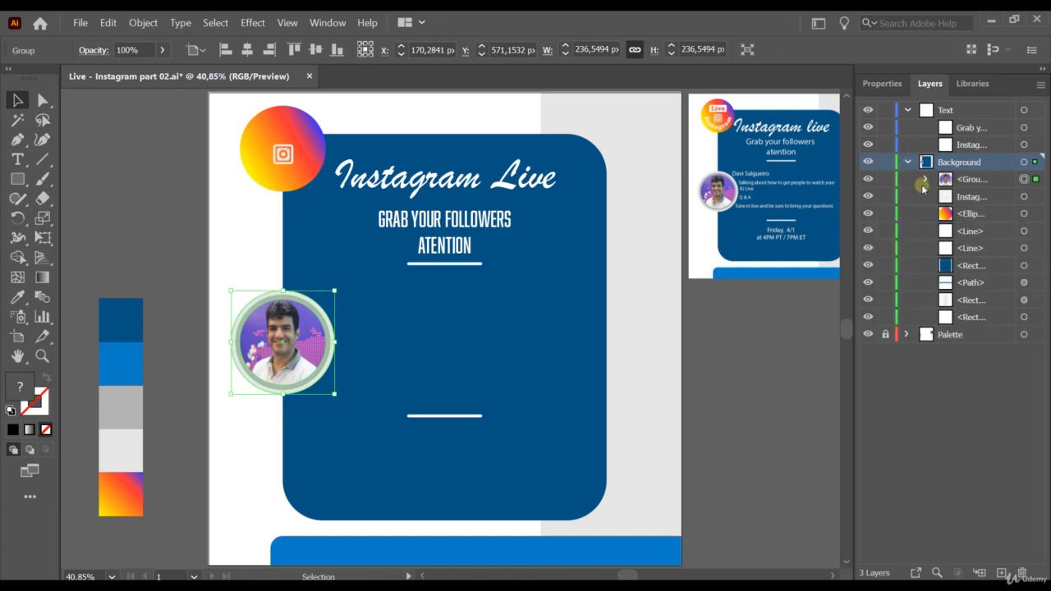
pyautogui.click(922, 180)
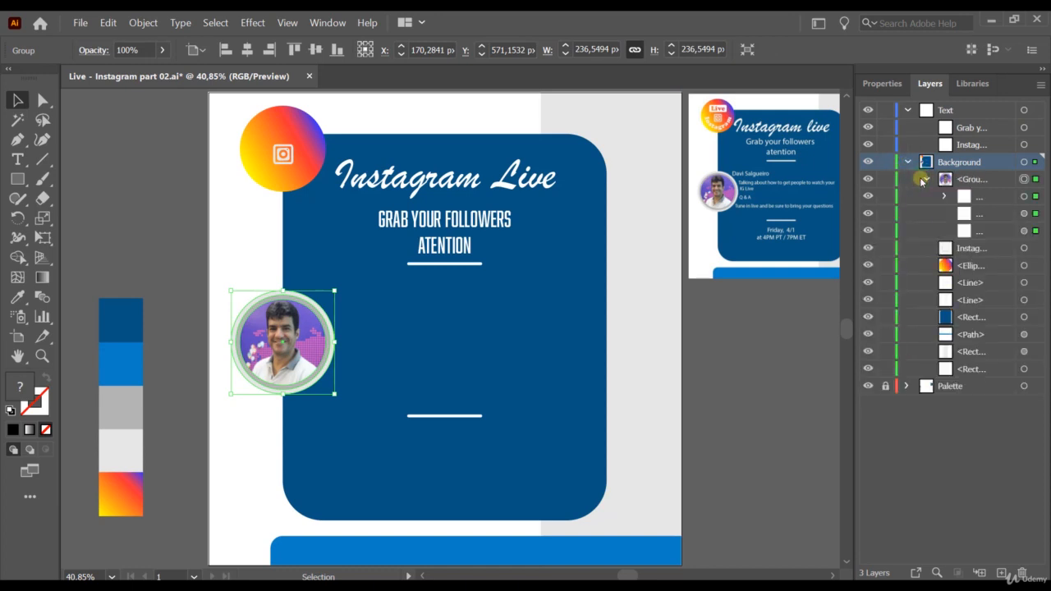
# Step: Ungroup the profile photo group and select its outer ring ellipse
pyautogui.rightClick(307, 305)
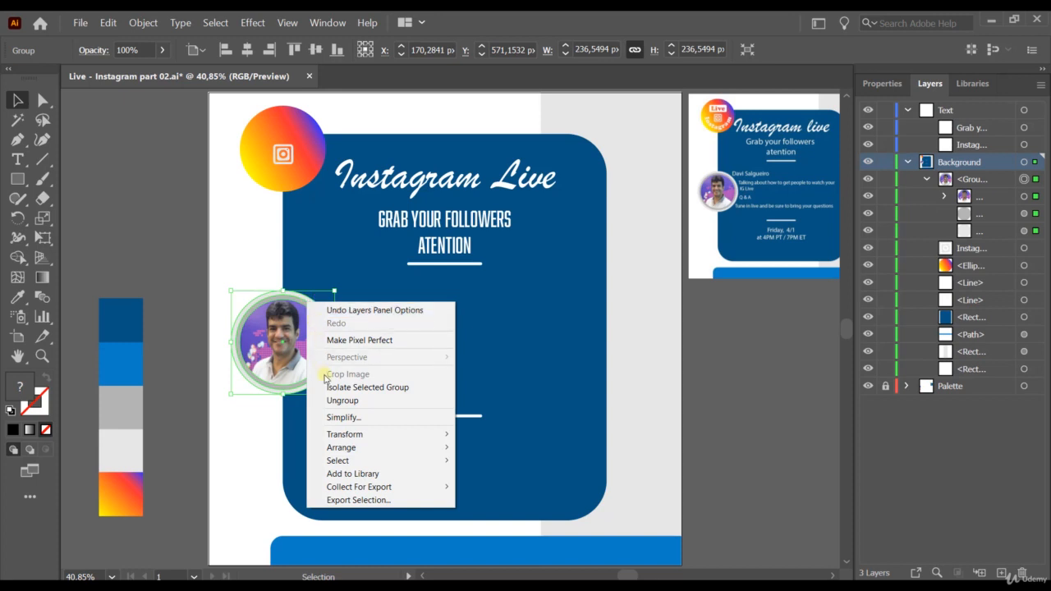
pyautogui.click(343, 400)
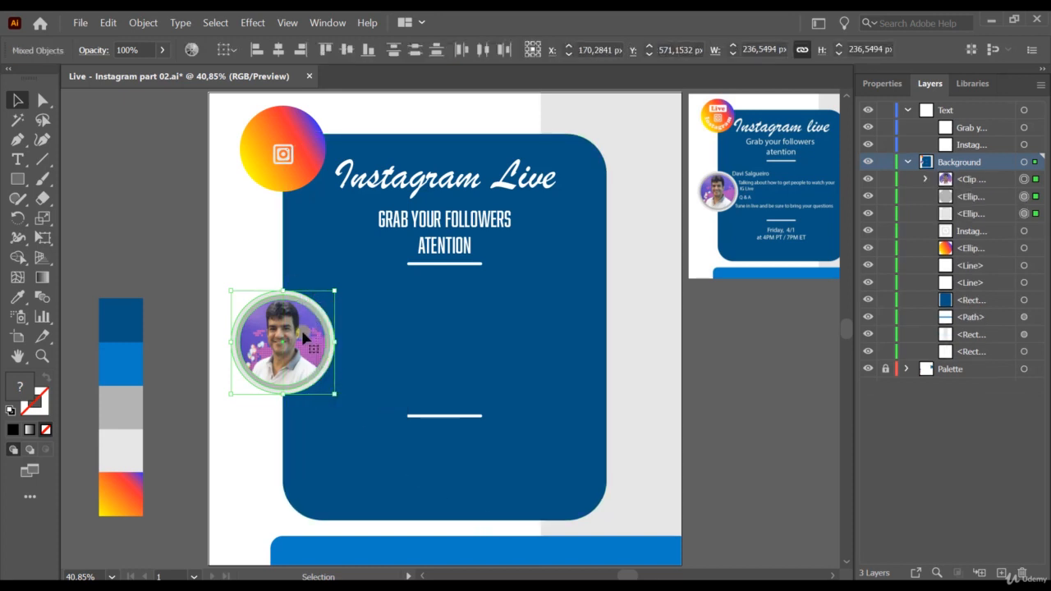
pyautogui.click(149, 247)
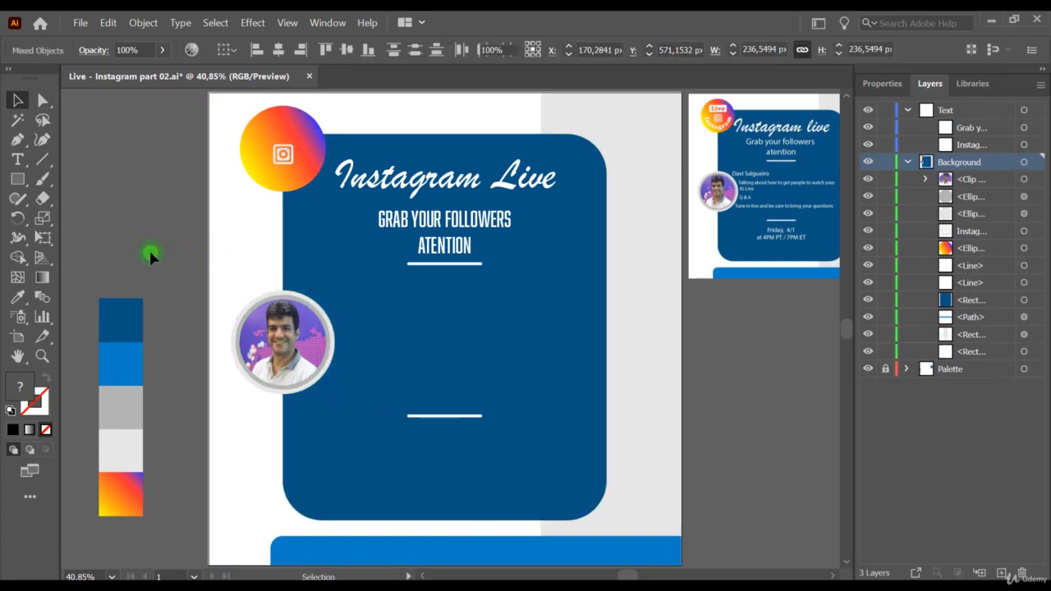
pyautogui.click(285, 297)
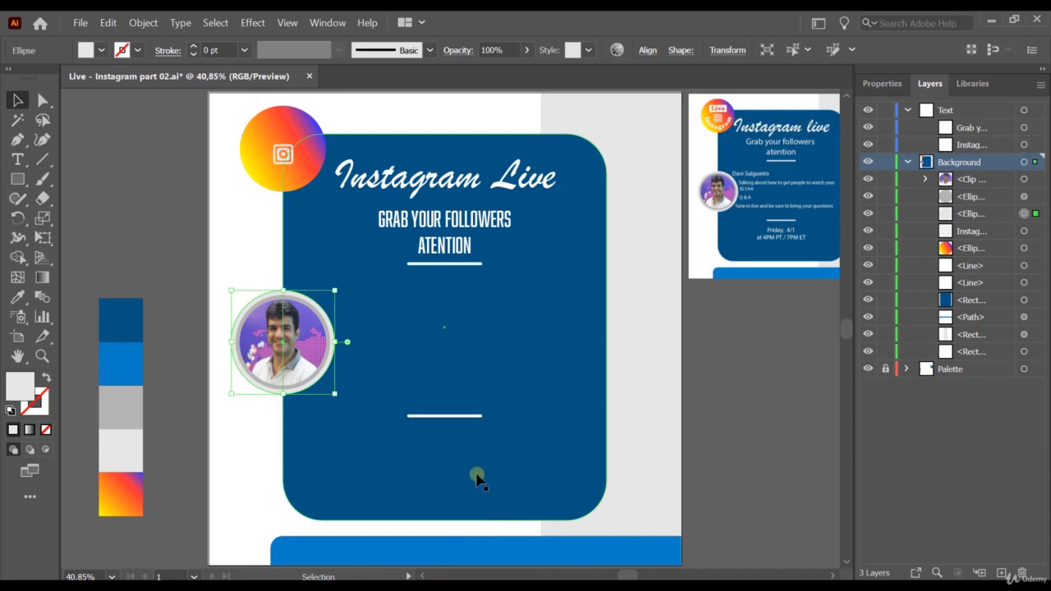
# Step: Copy the outer ring circle and paste it in front with Ctrl+C, Ctrl+F
pyautogui.press('a')
pyautogui.hotkey('ctrl', 'c')
pyautogui.hotkey('ctrl', 'f')
pyautogui.press('v')
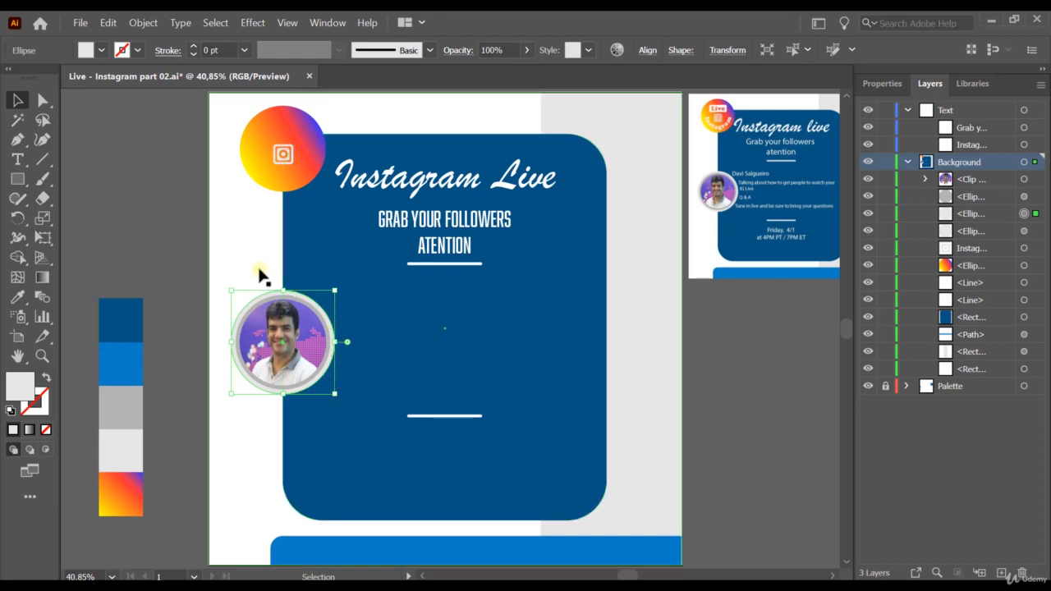
# Step: Move the pasted circle copy into the Text layer and select it
pyautogui.click(966, 214)
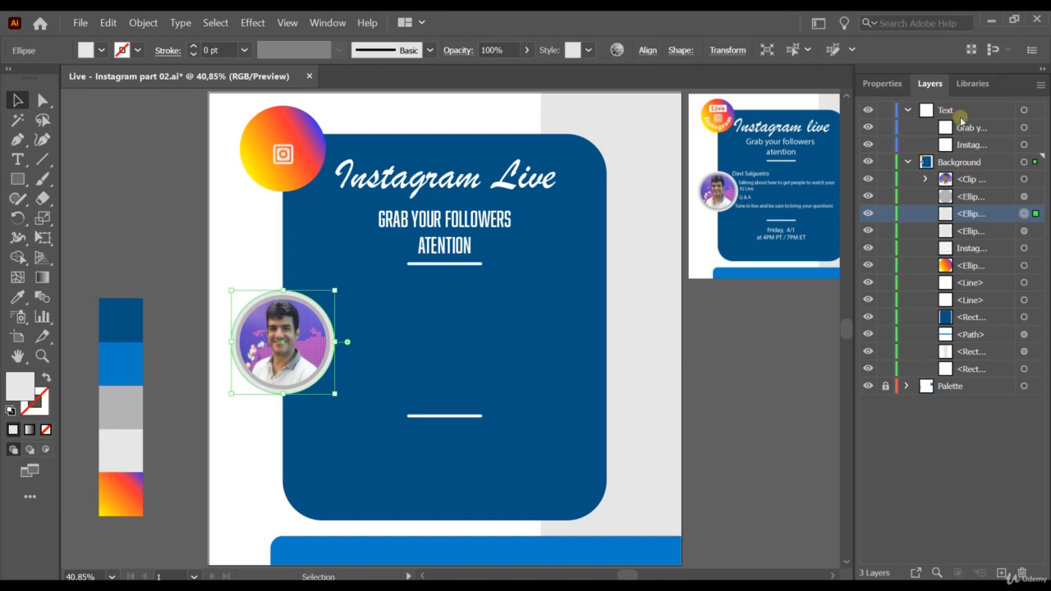
pyautogui.moveTo(967, 213); pyautogui.dragTo(960, 110)
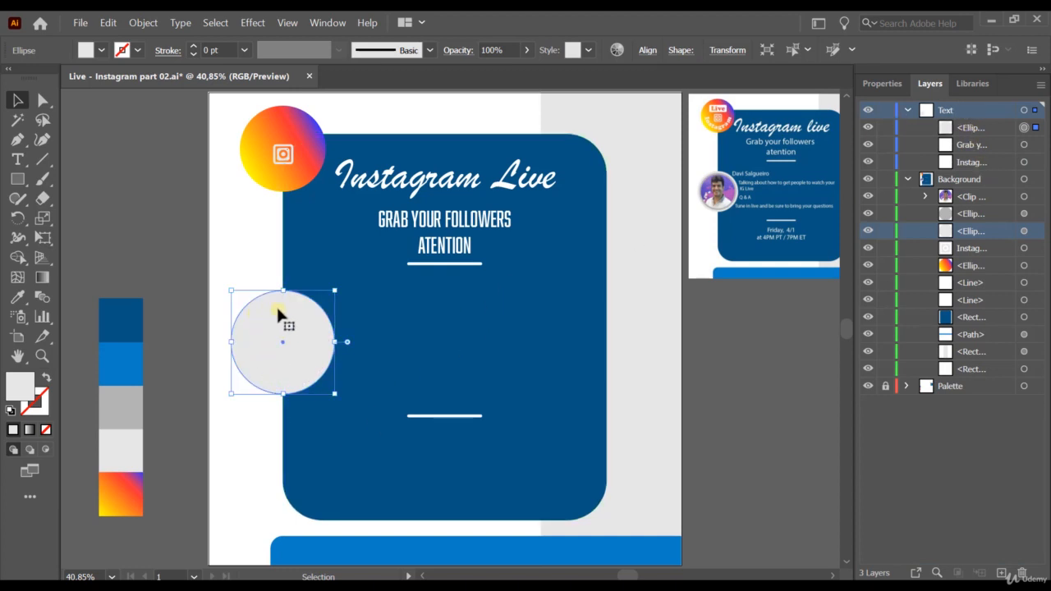
pyautogui.click(971, 130)
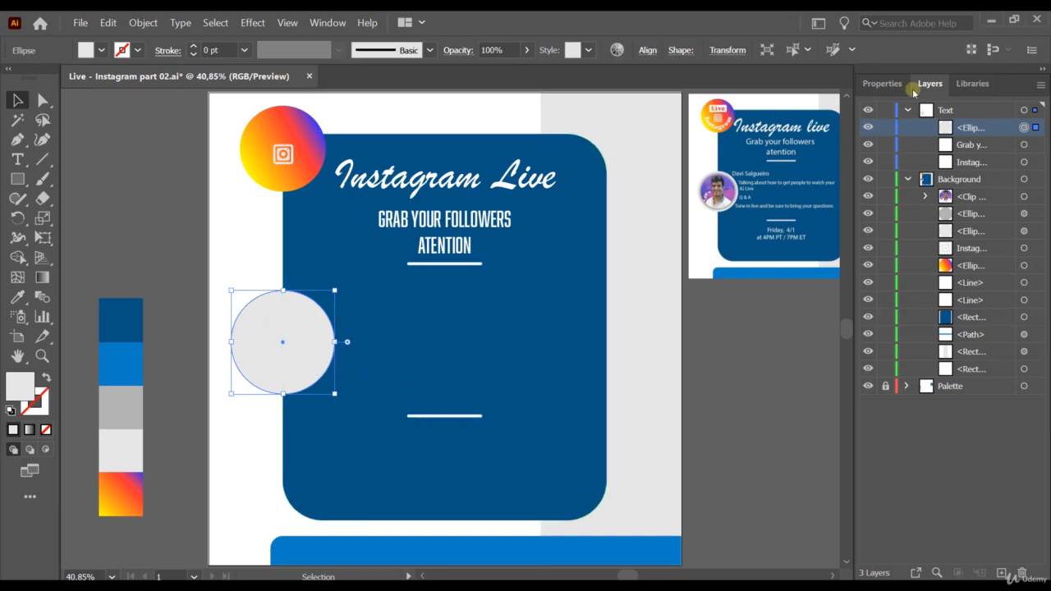
# Step: Set the circle copy's opacity to 20% in the Properties panel
pyautogui.click(884, 85)
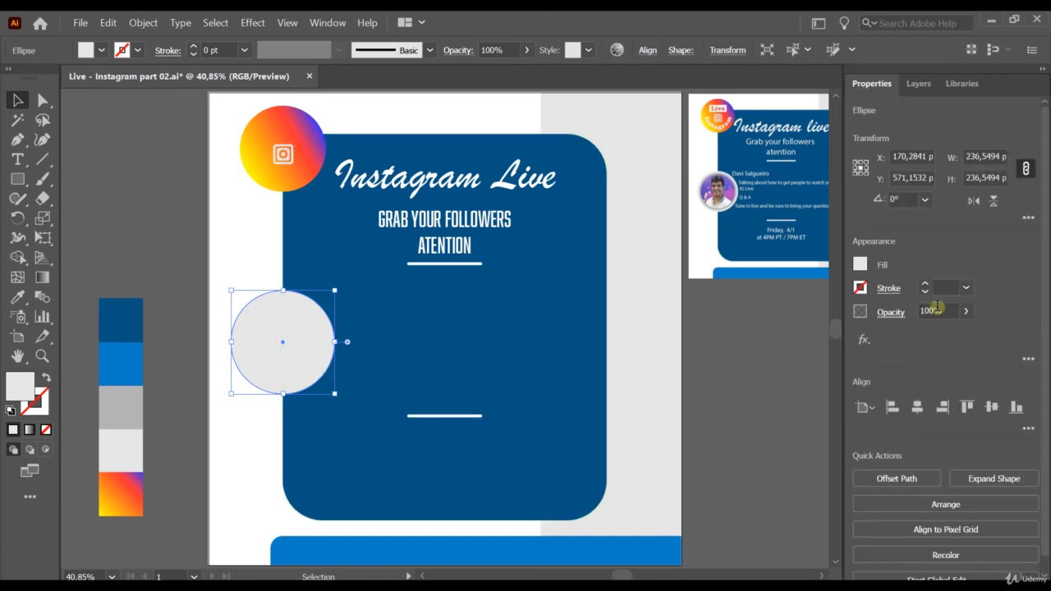
pyautogui.click(933, 310)
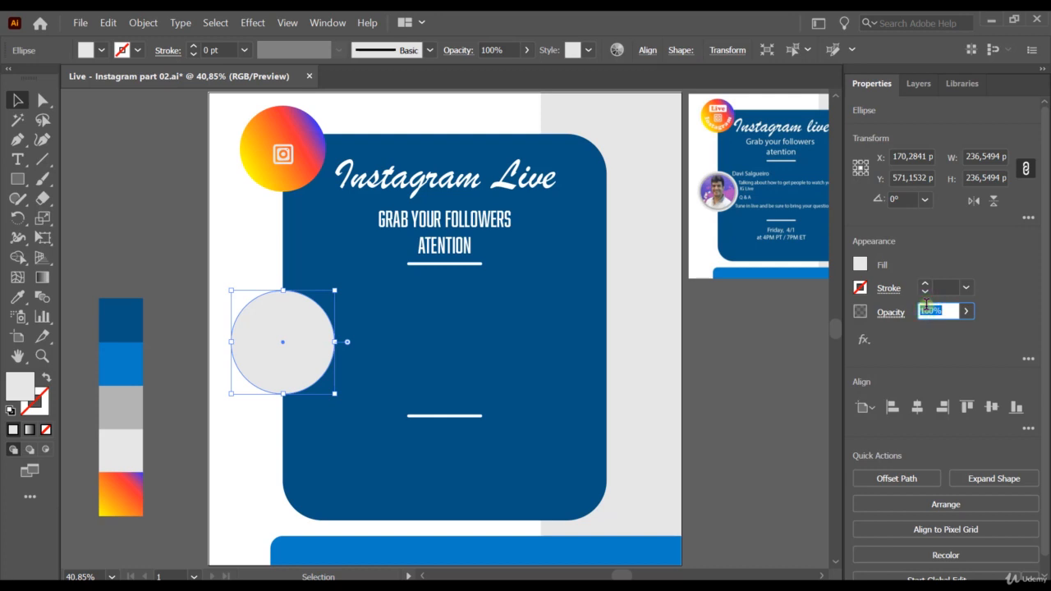
pyautogui.write('20')
pyautogui.press('Tab')
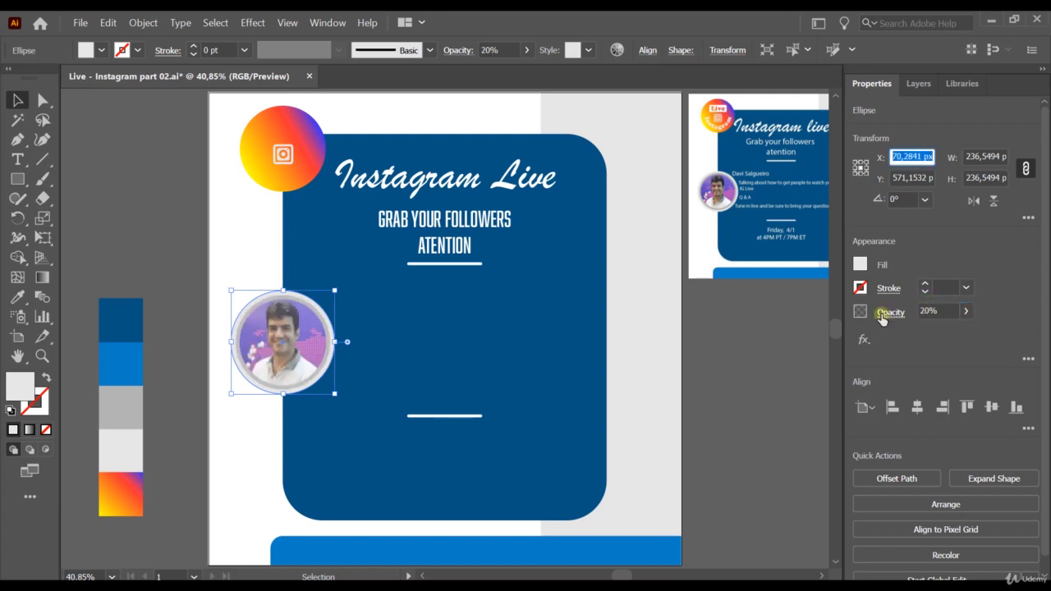
pyautogui.click(19, 100)
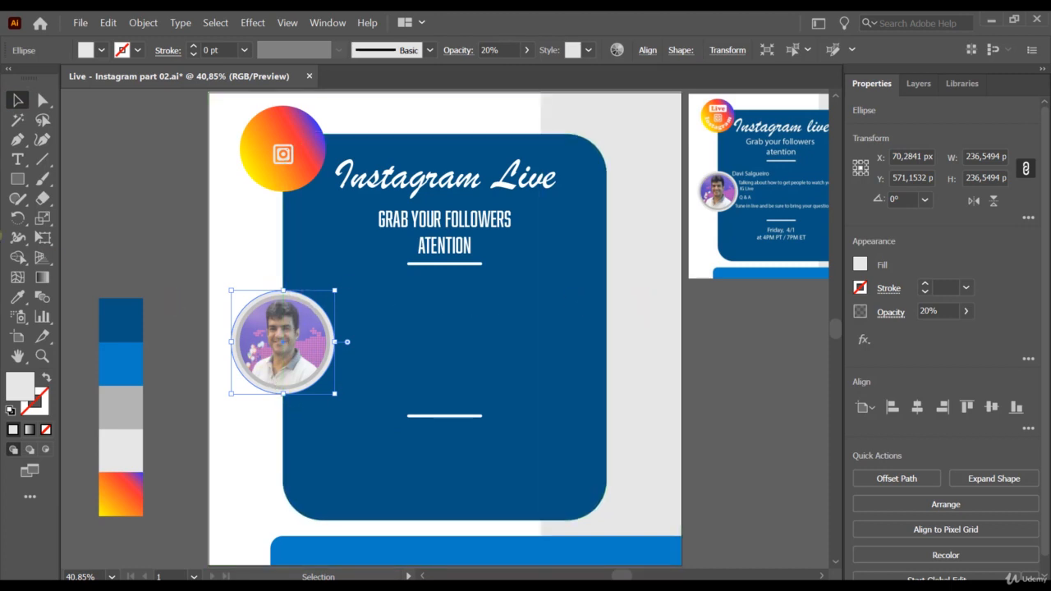
pyautogui.click(15, 180)
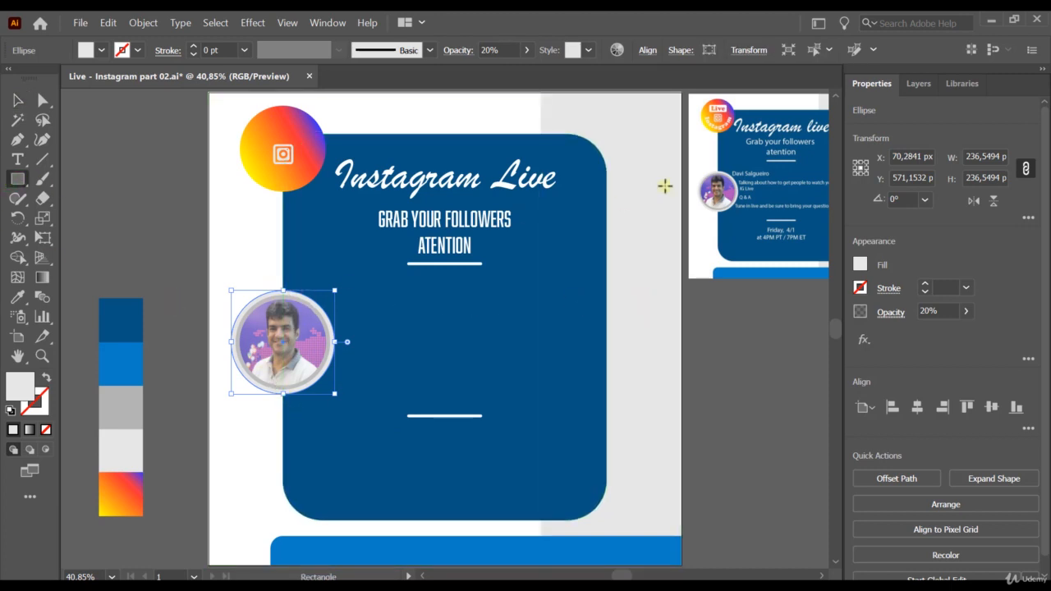
# Step: Lock and collapse the Background layer, then draw a grey rectangle from the blue panel to the photo's centre
pyautogui.click(917, 84)
pyautogui.click(885, 179)
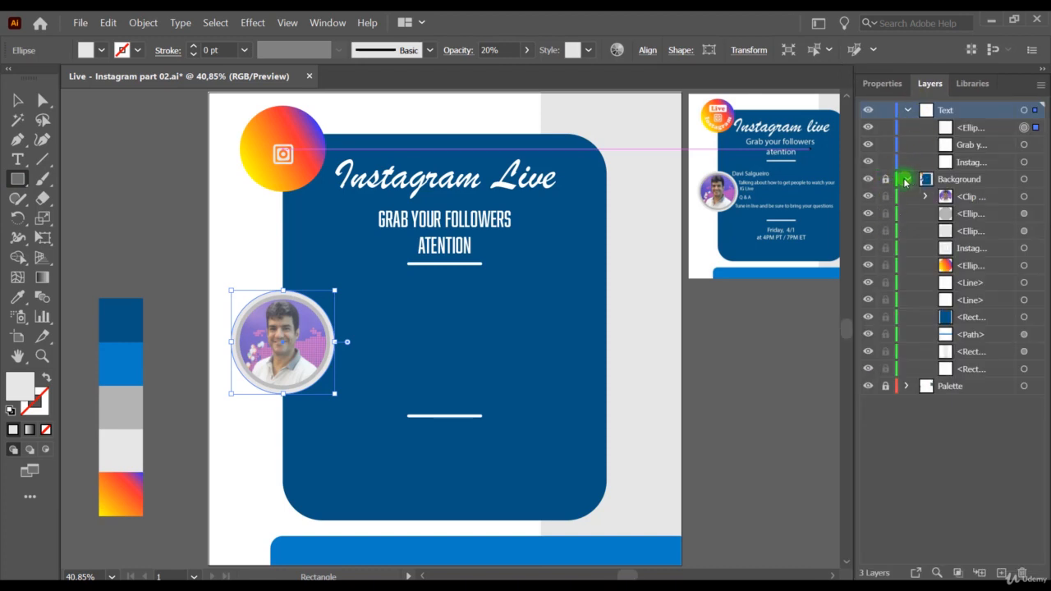
pyautogui.click(905, 180)
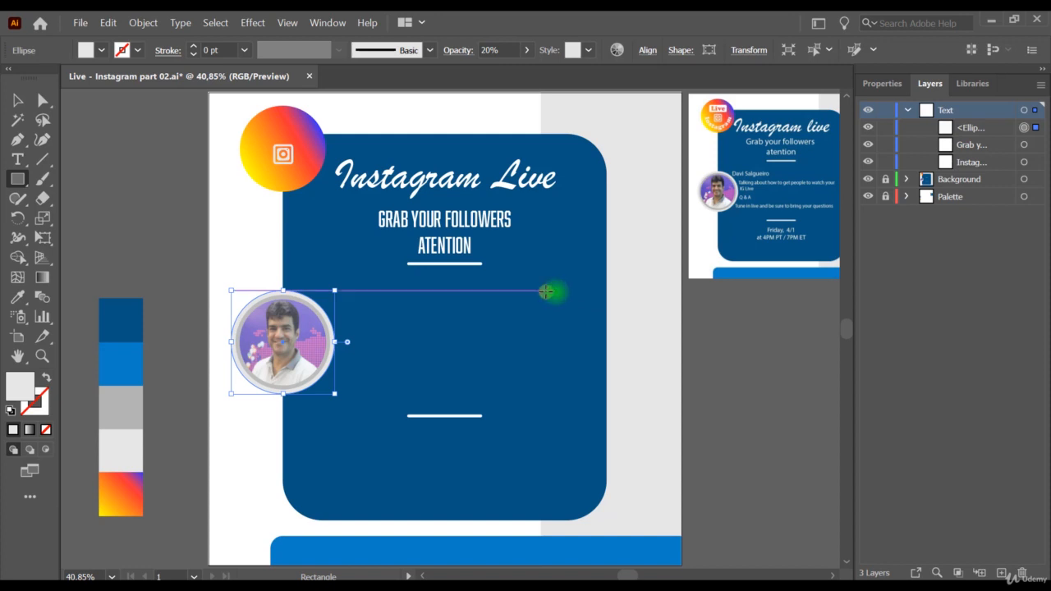
pyautogui.moveTo(556, 291); pyautogui.dragTo(280, 393)
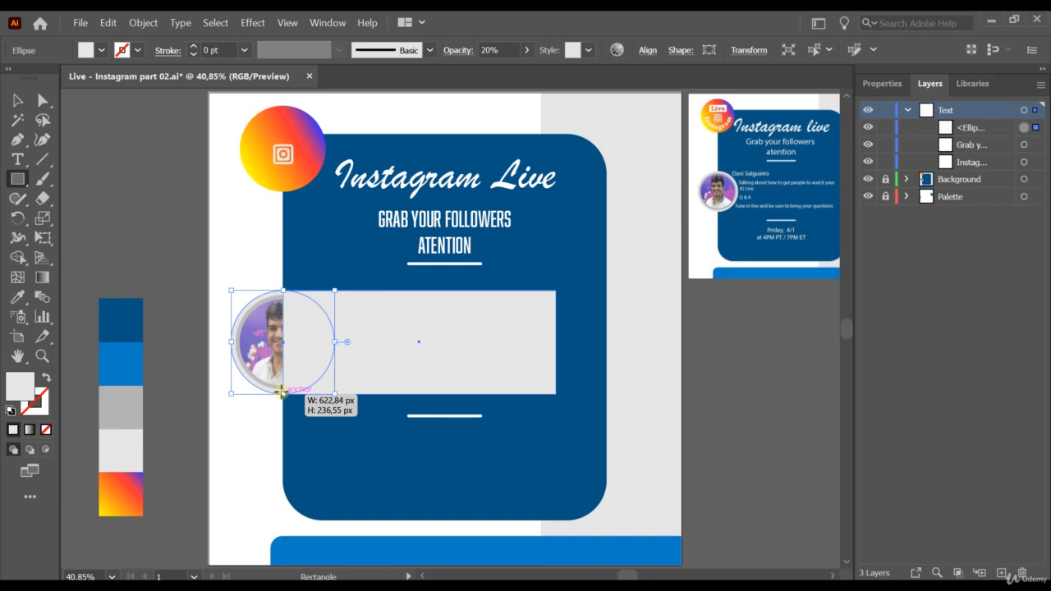
pyautogui.moveTo(281, 393); pyautogui.dragTo(283, 393)
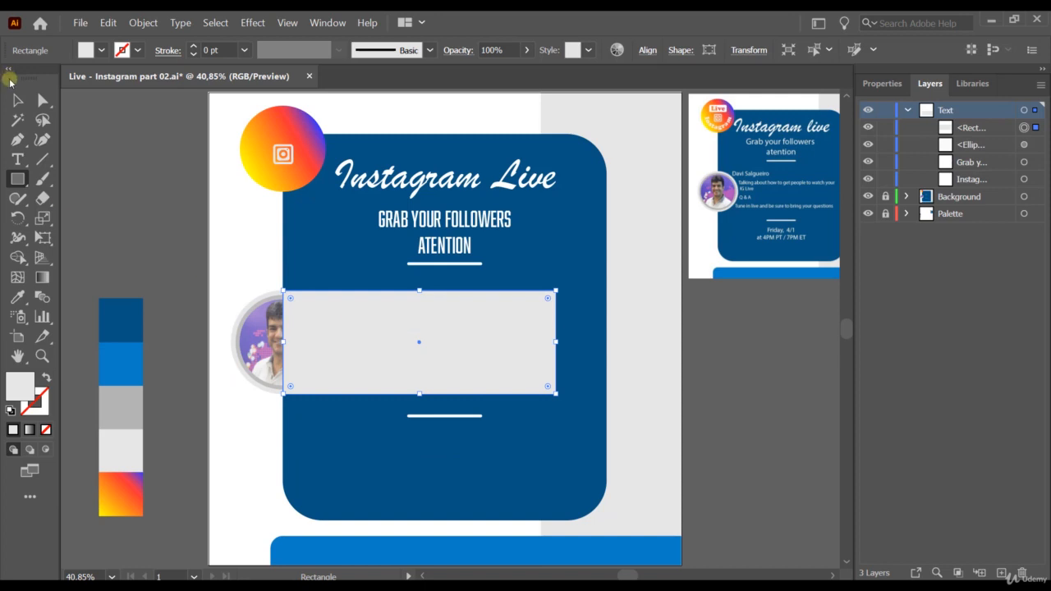
# Step: Select both the circle over the photo and the grey rectangle
pyautogui.click(16, 99)
pyautogui.click(259, 338)
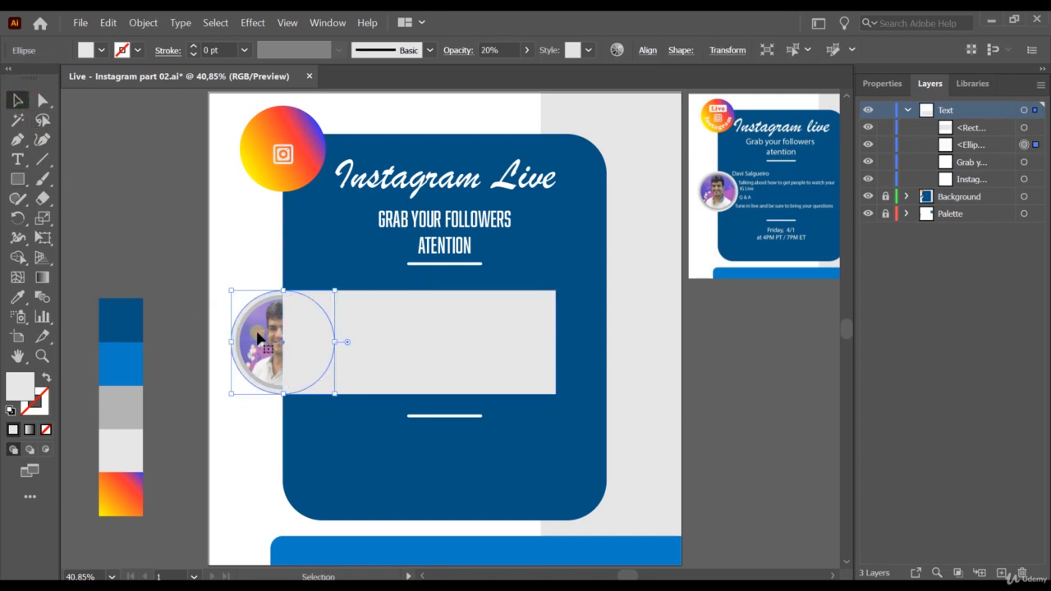
pyautogui.click(422, 351)
pyautogui.click(269, 314)
pyautogui.click(422, 352)
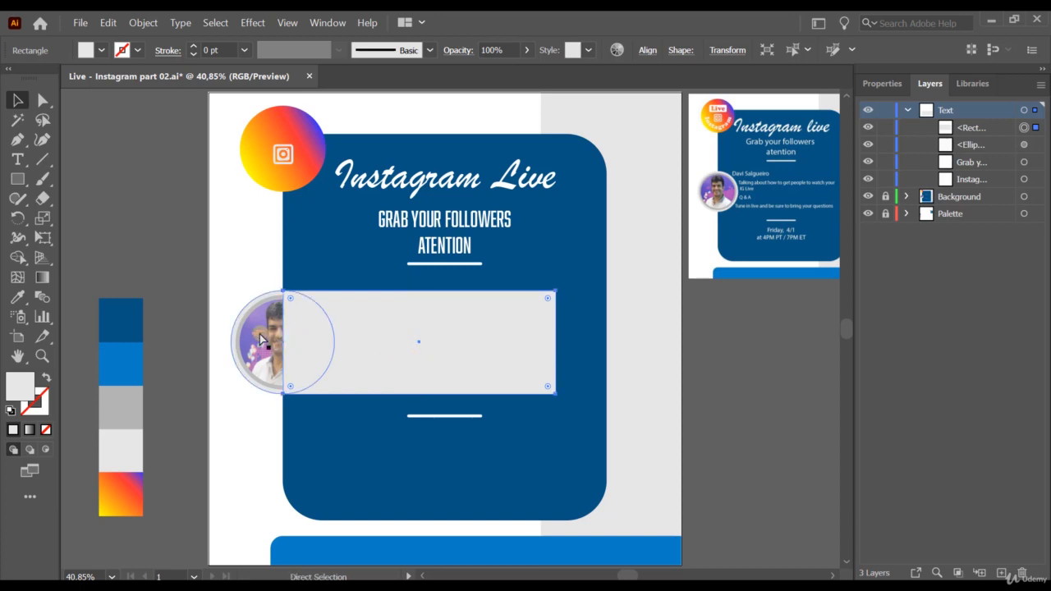
pyautogui.keyDown('ctrl'); pyautogui.click(258, 335); pyautogui.keyUp('ctrl')
pyautogui.keyDown('shift'); pyautogui.click(410, 357); pyautogui.keyUp('shift')
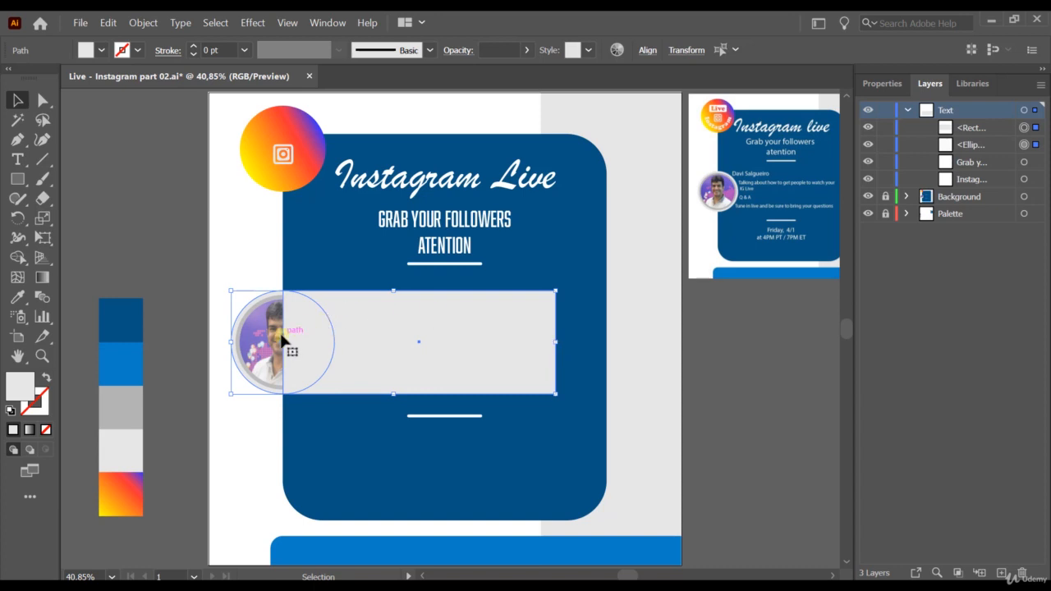
# Step: Merge the circle and rectangle with the Shape Builder, test-move the result, then undo the move
pyautogui.click(18, 257)
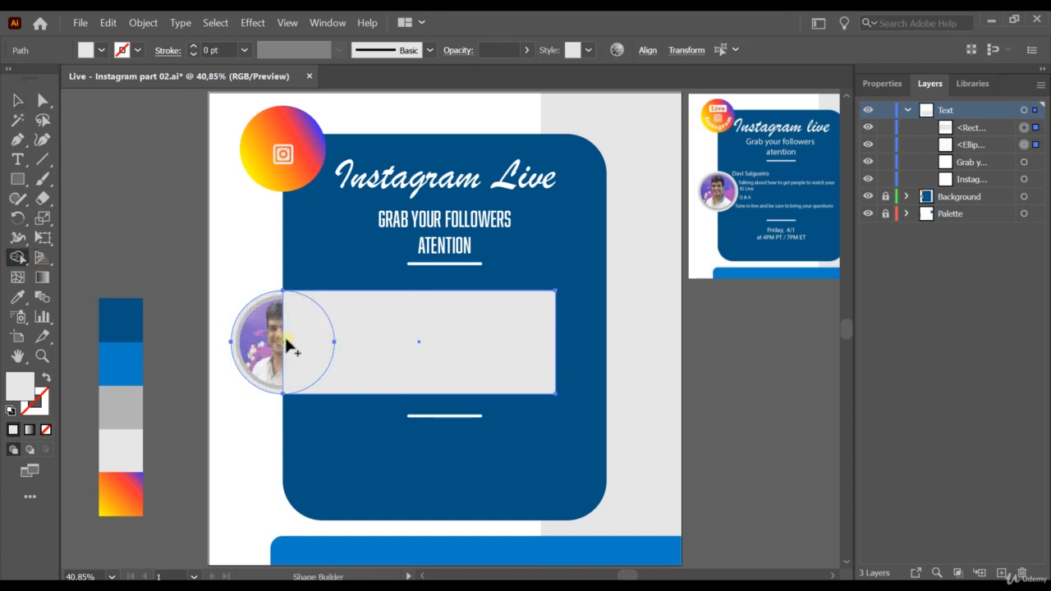
pyautogui.moveTo(304, 345); pyautogui.dragTo(251, 343)
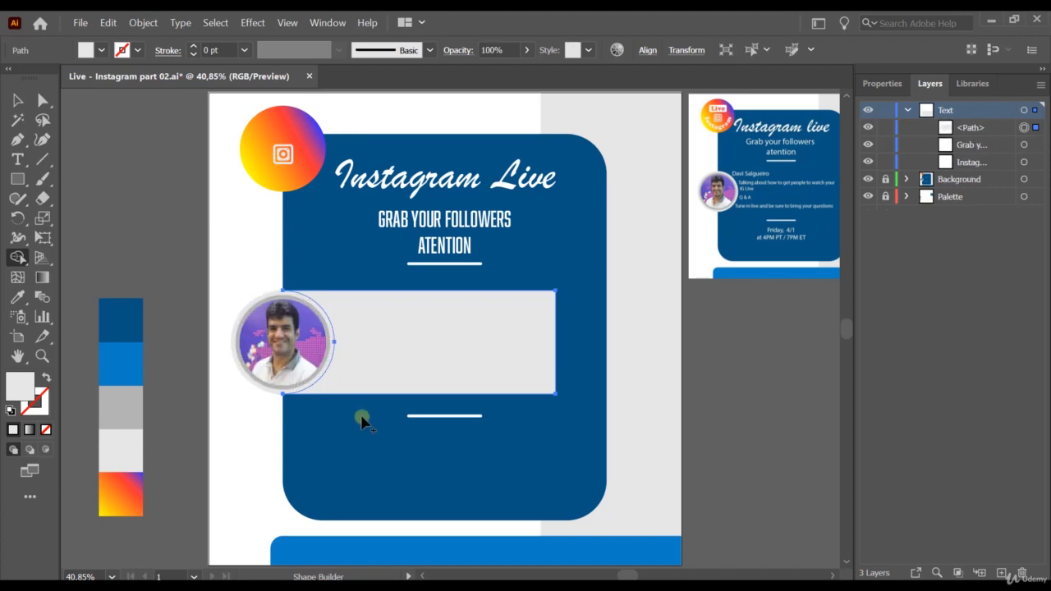
pyautogui.click(18, 99)
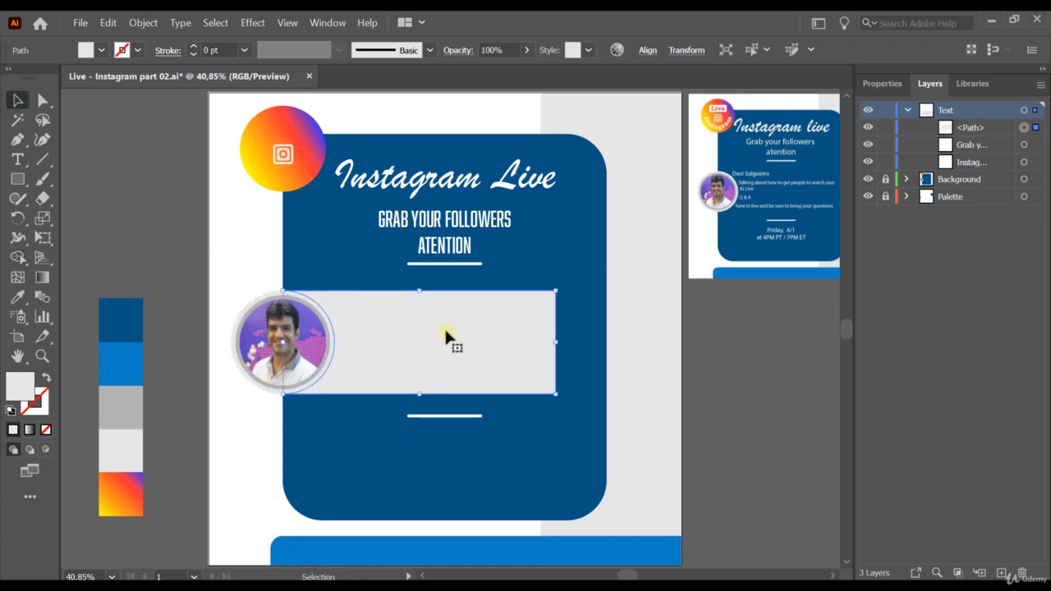
pyautogui.moveTo(423, 327); pyautogui.dragTo(453, 332)
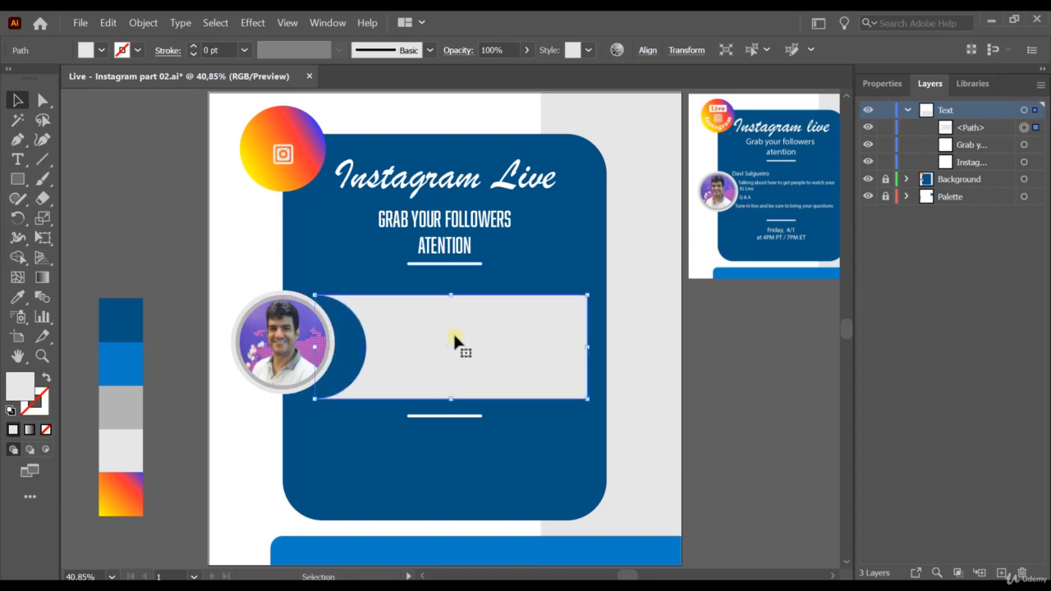
pyautogui.hotkey('ctrl', 'z')
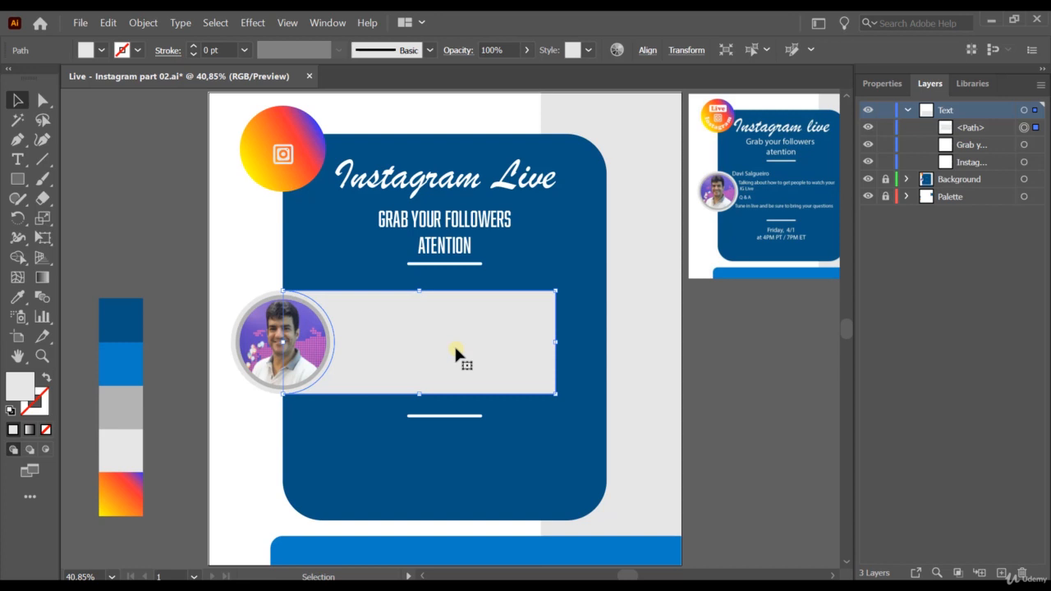
# Step: Turn the merged grey shape into area type filled with Lorem ipsum and show its character properties
pyautogui.click(17, 160)
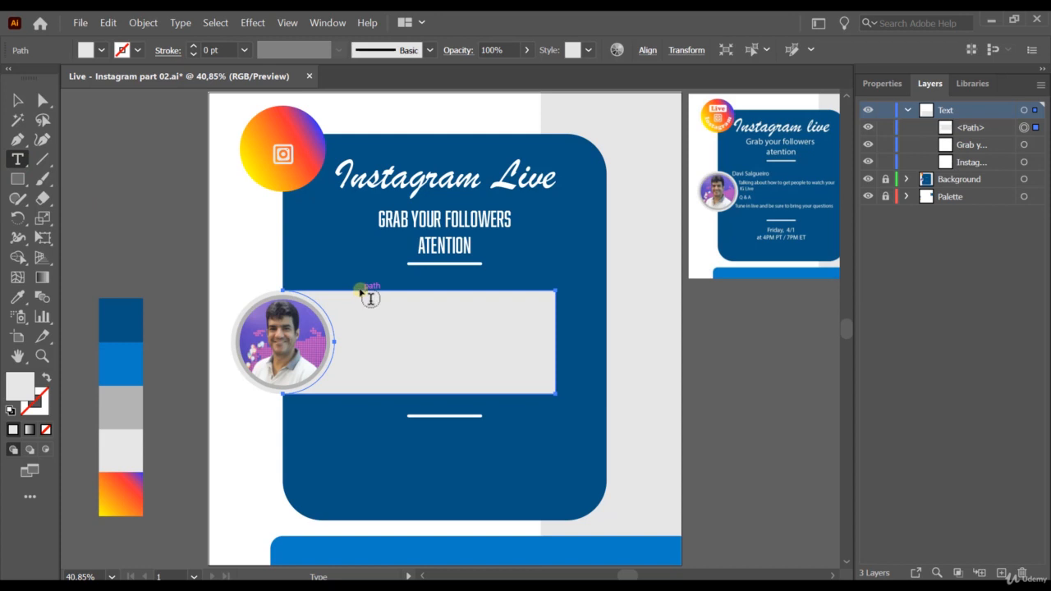
pyautogui.click(360, 291)
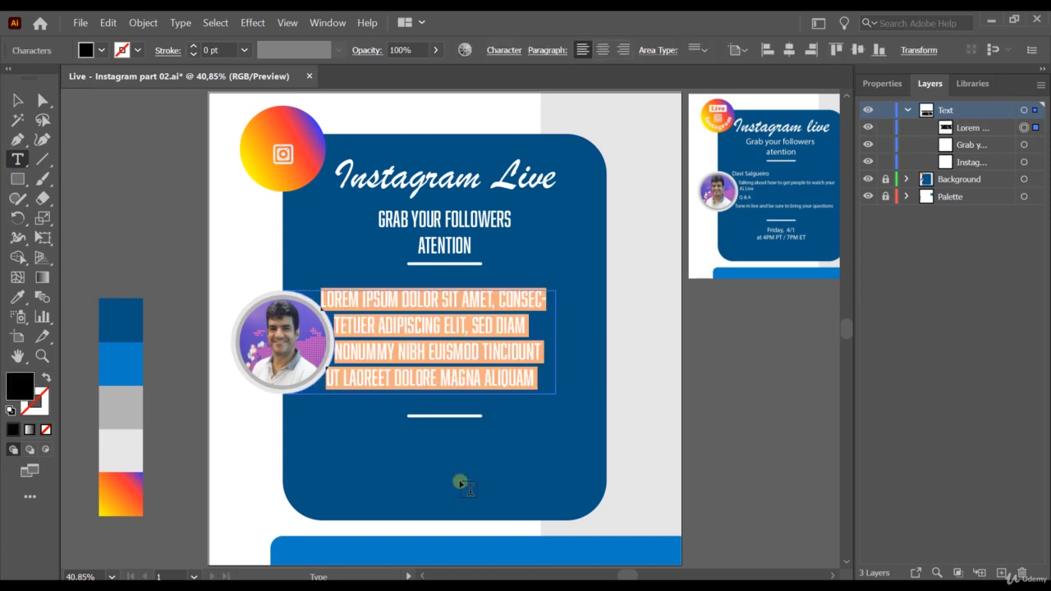
pyautogui.click(892, 88)
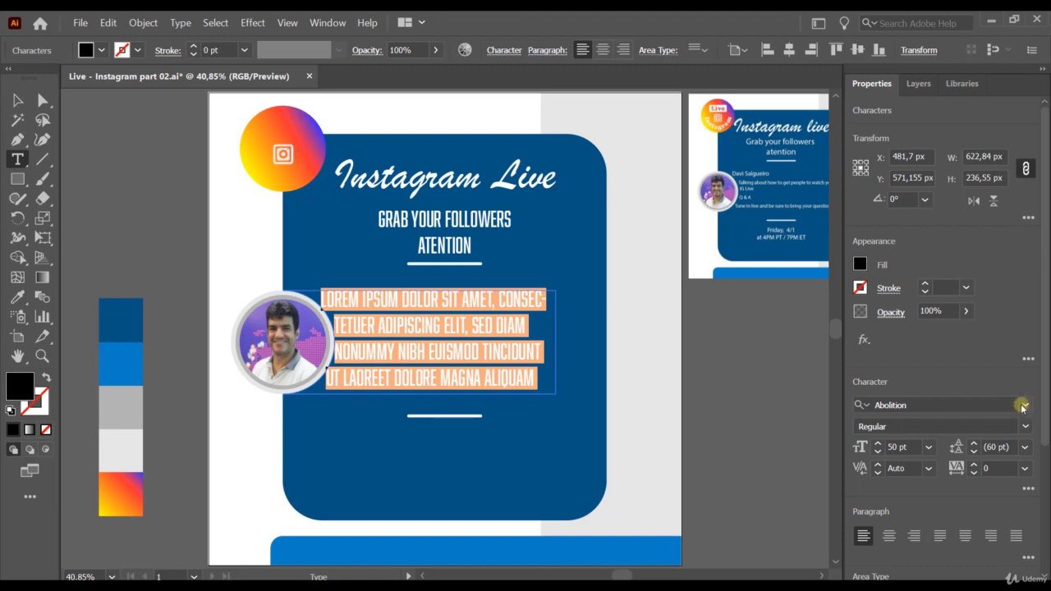
# Step: Apply the Adventure script font to the placeholder text
pyautogui.click(1024, 405)
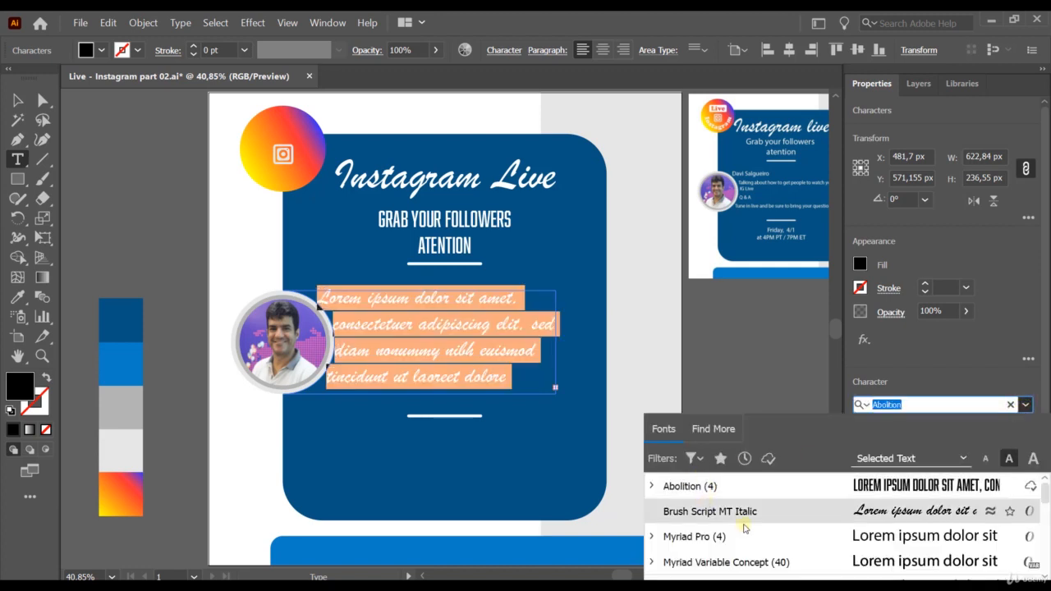
pyautogui.scroll(-1, 729, 532)
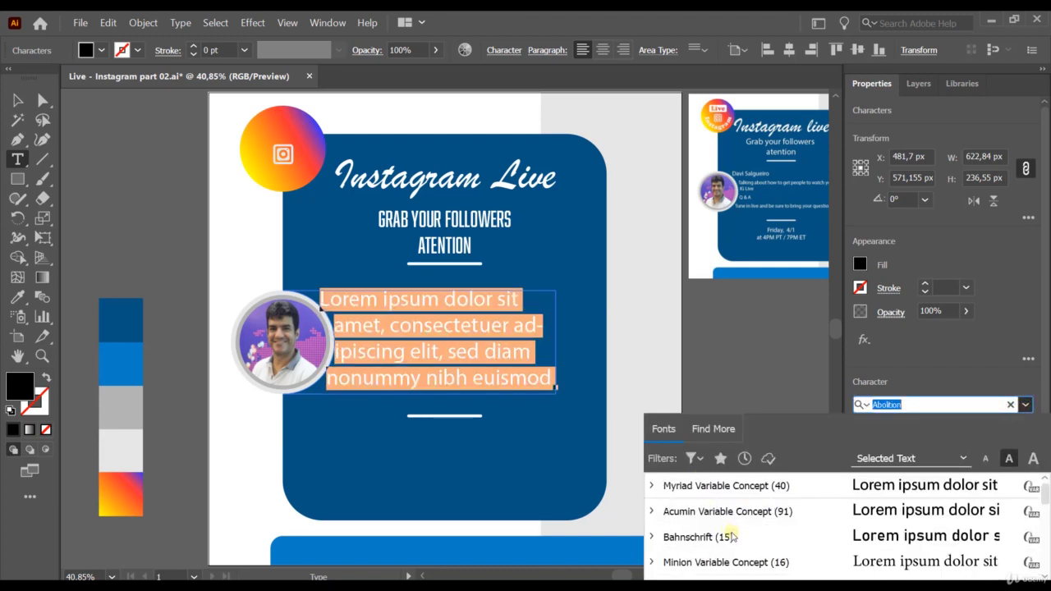
pyautogui.scroll(-1, 731, 542)
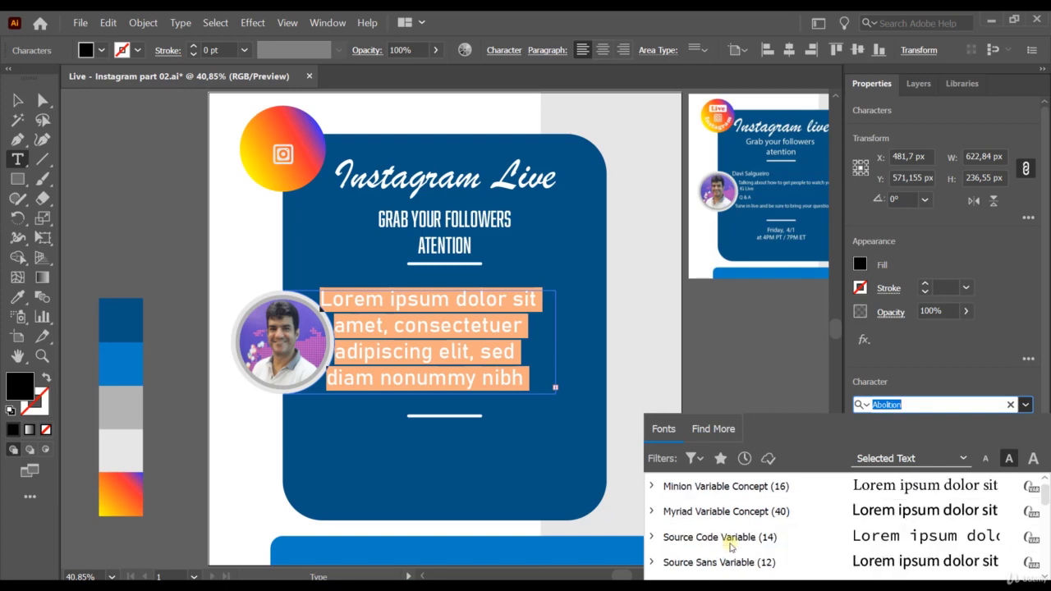
pyautogui.scroll(-1, 722, 535)
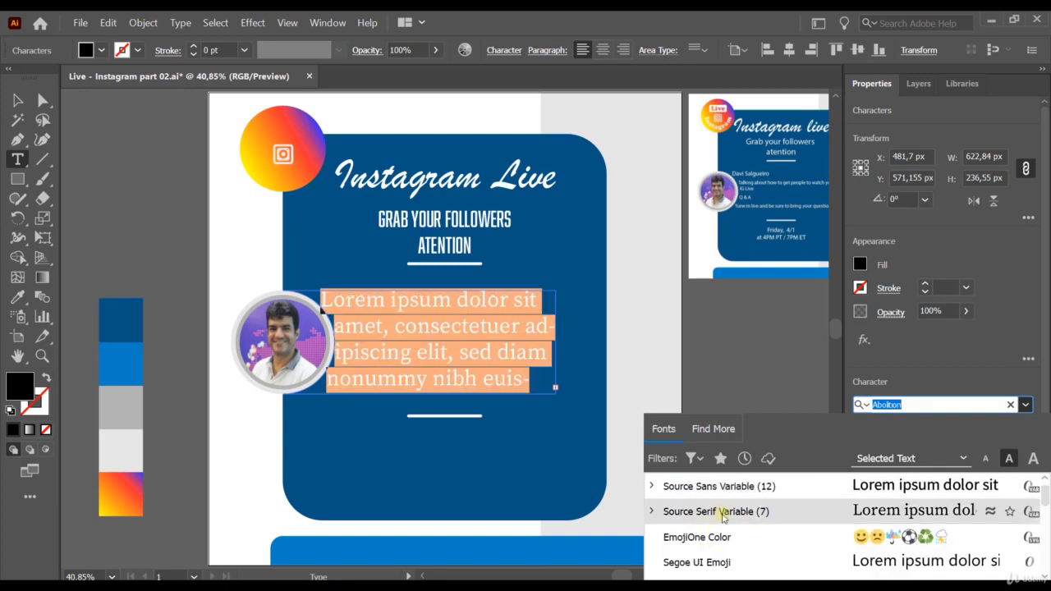
pyautogui.scroll(-2, 723, 546)
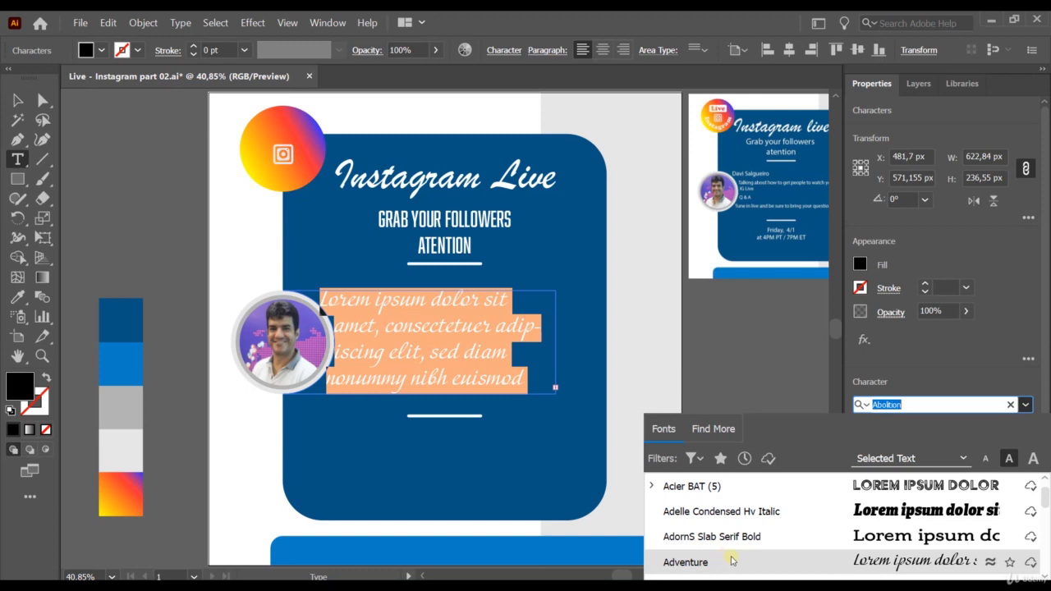
pyautogui.click(730, 560)
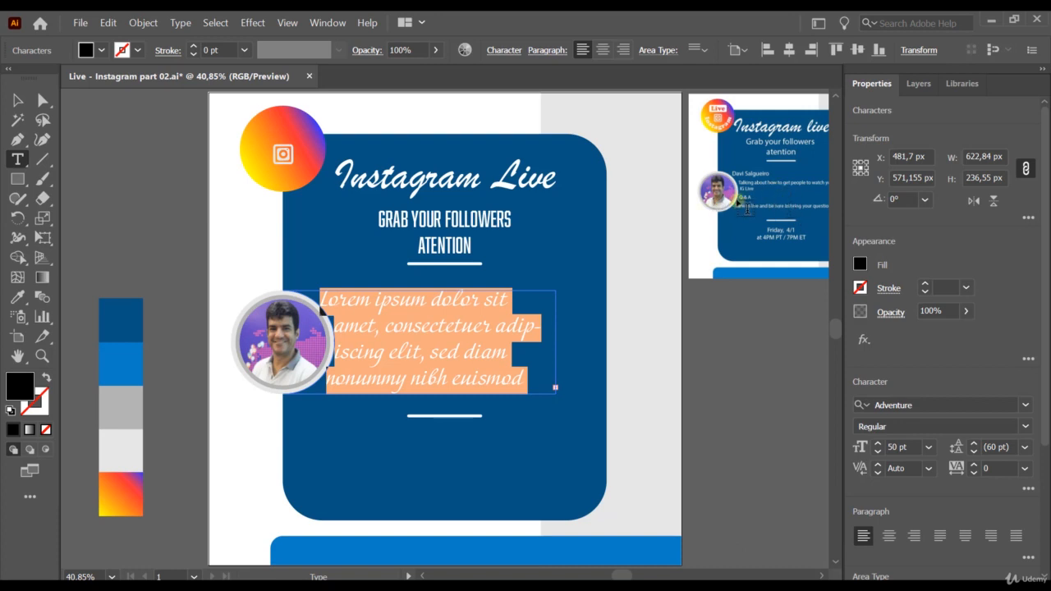
# Step: Lower the text's font size in one-point steps with the size arrows
pyautogui.click(877, 453)
pyautogui.click(878, 454)
pyautogui.click(877, 454)
pyautogui.click(878, 454)
pyautogui.click(877, 454)
pyautogui.click(878, 454)
pyautogui.click(878, 454)
pyautogui.click(877, 454)
pyautogui.click(877, 454)
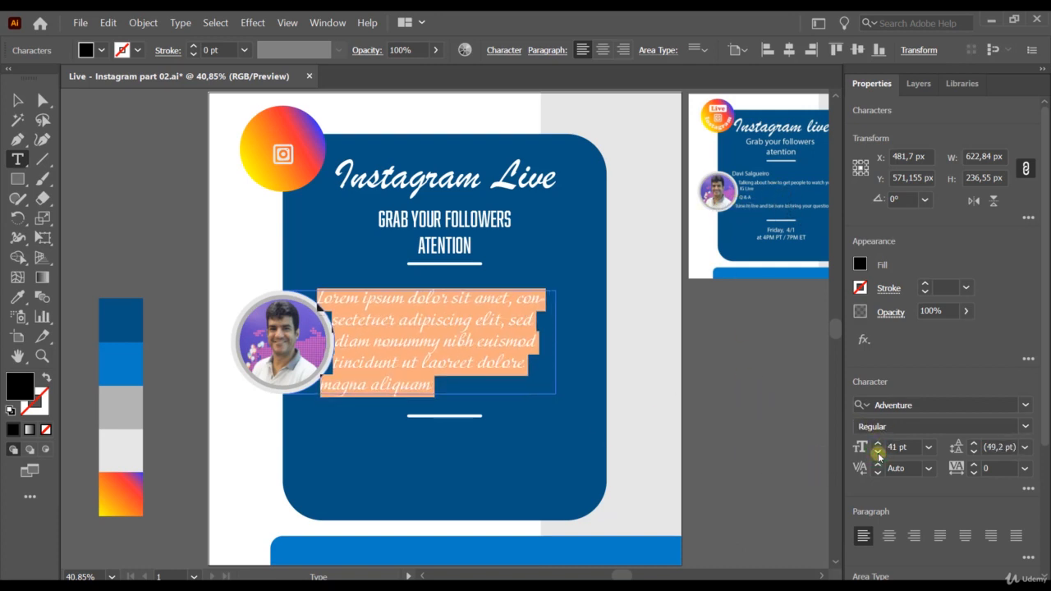
pyautogui.click(878, 454)
pyautogui.click(877, 454)
pyautogui.click(878, 454)
pyautogui.click(878, 454)
pyautogui.click(877, 454)
pyautogui.click(878, 454)
pyautogui.click(877, 454)
pyautogui.click(877, 454)
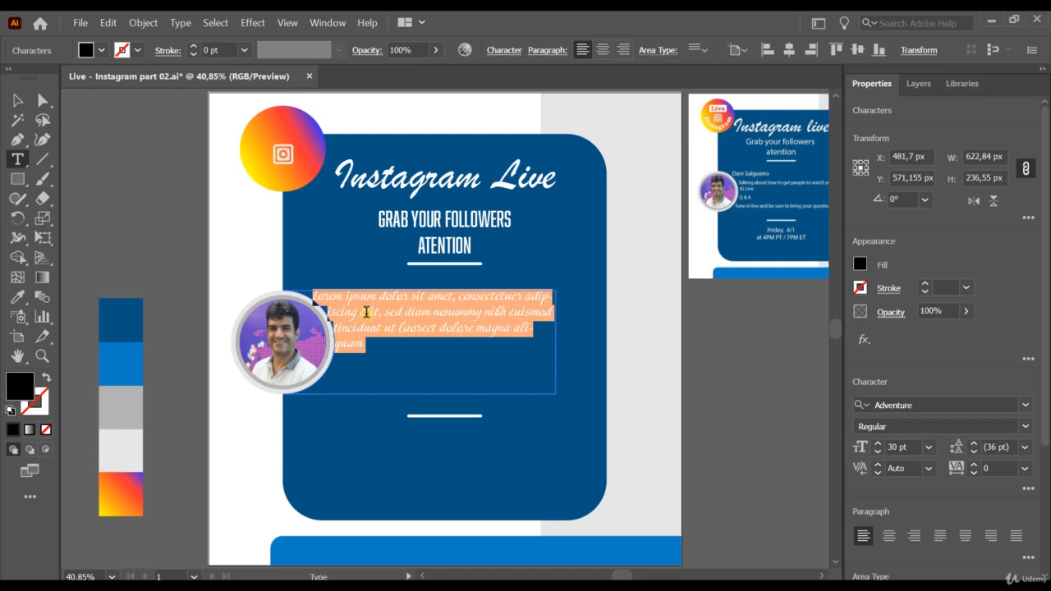
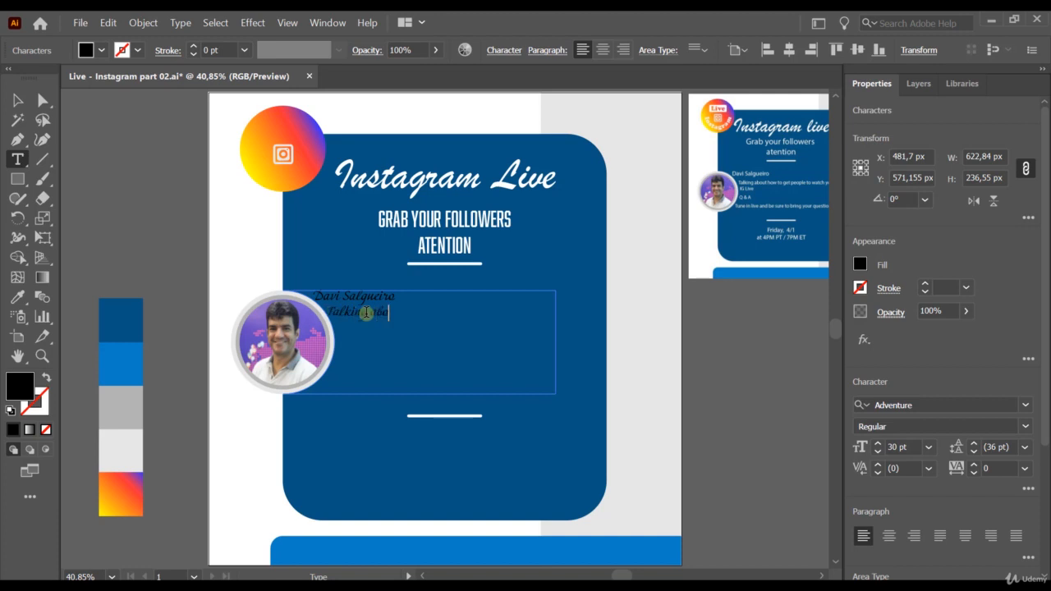
# Step: Type the speaker's name plus lines about the IG Live, Q & A and bringing questions, then select all the text
pyautogui.write('to get people to w')
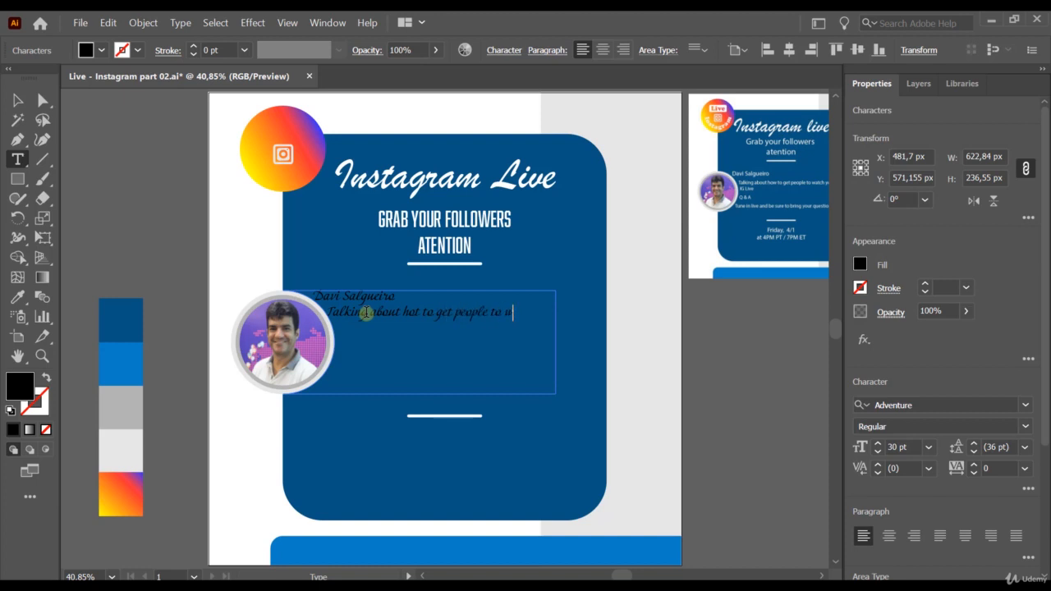
pyautogui.write('ur IG liv')
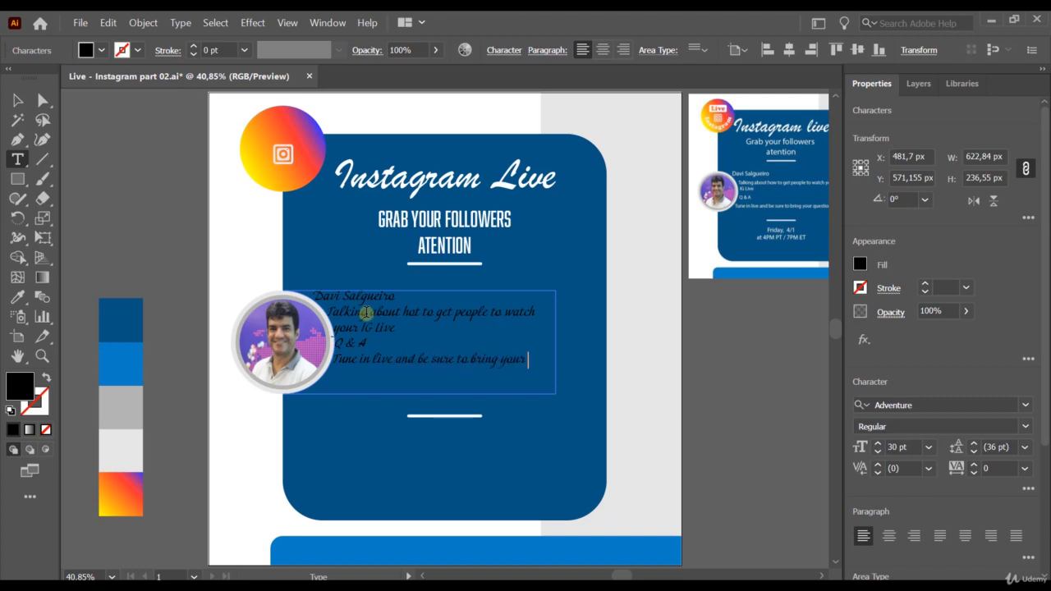
pyautogui.write('estions')
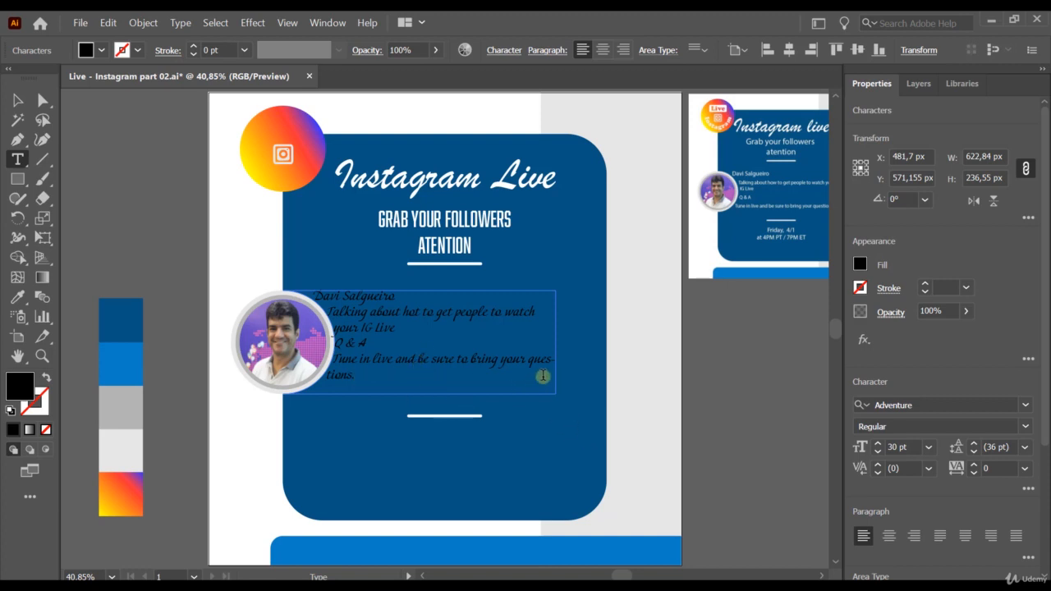
pyautogui.write('.')
pyautogui.moveTo(375, 380); pyautogui.dragTo(298, 296)
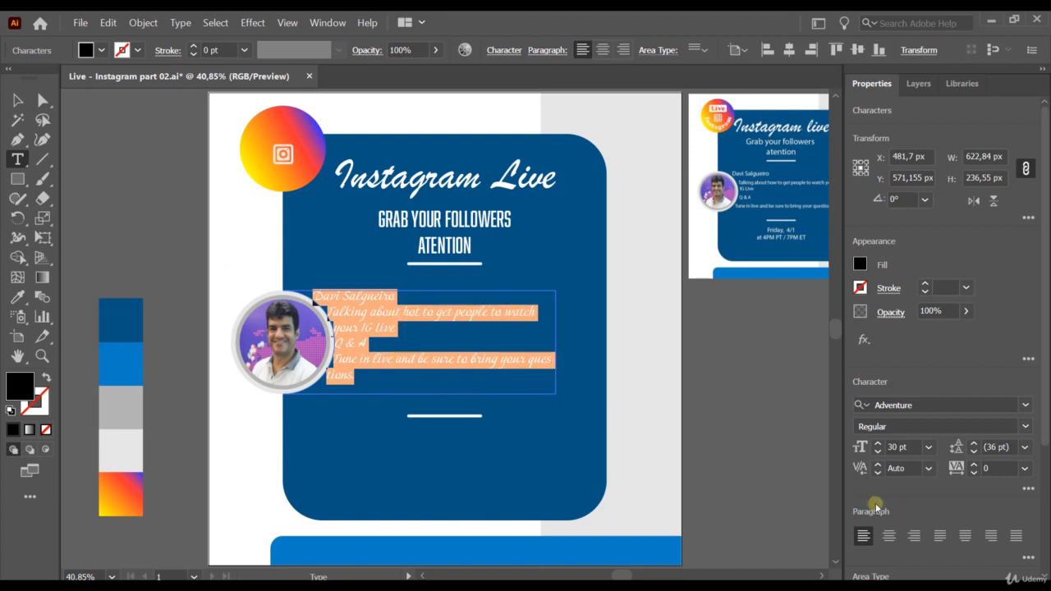
# Step: Turn off automatic hyphenation for the text block and deselect it
pyautogui.click(1026, 558)
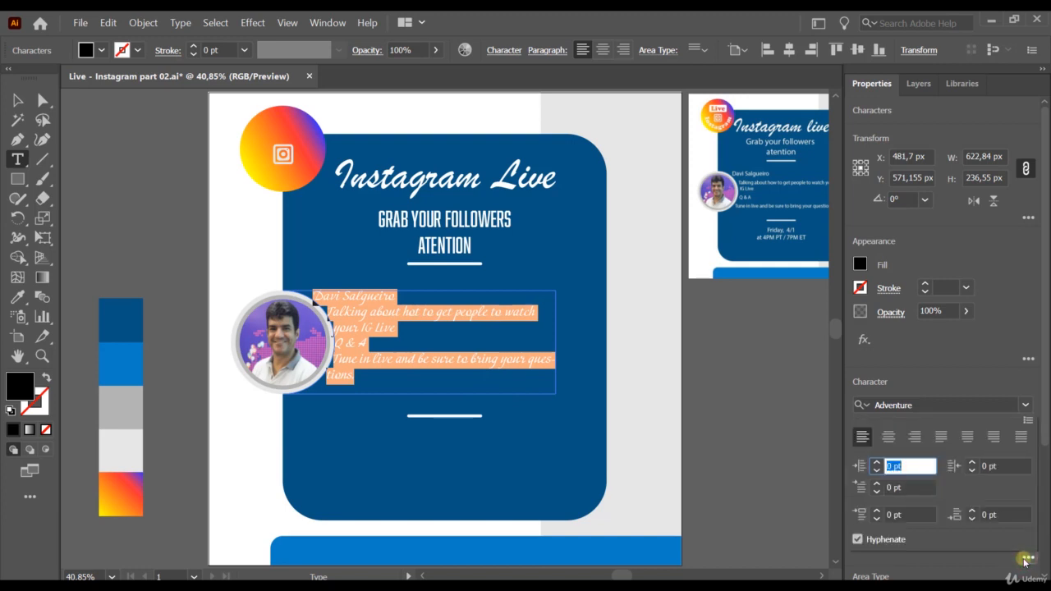
pyautogui.click(857, 540)
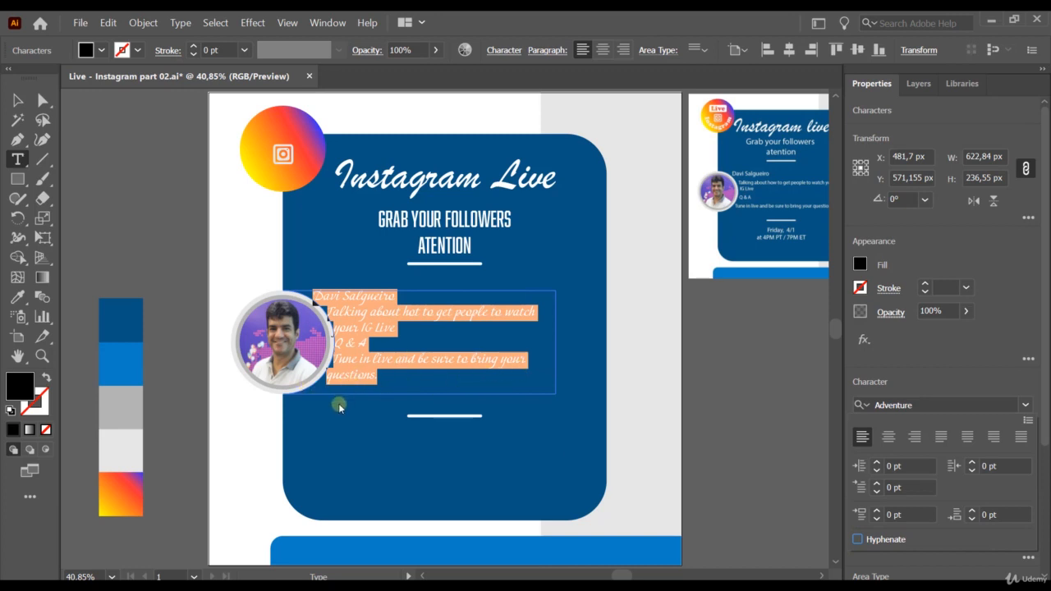
pyautogui.press('Escape')
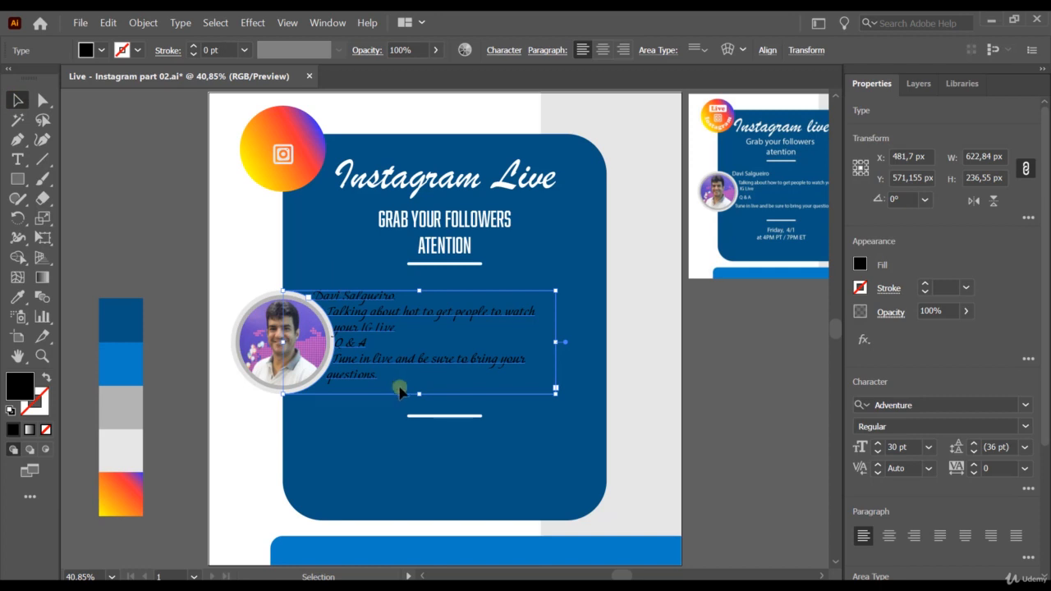
pyautogui.click(400, 390)
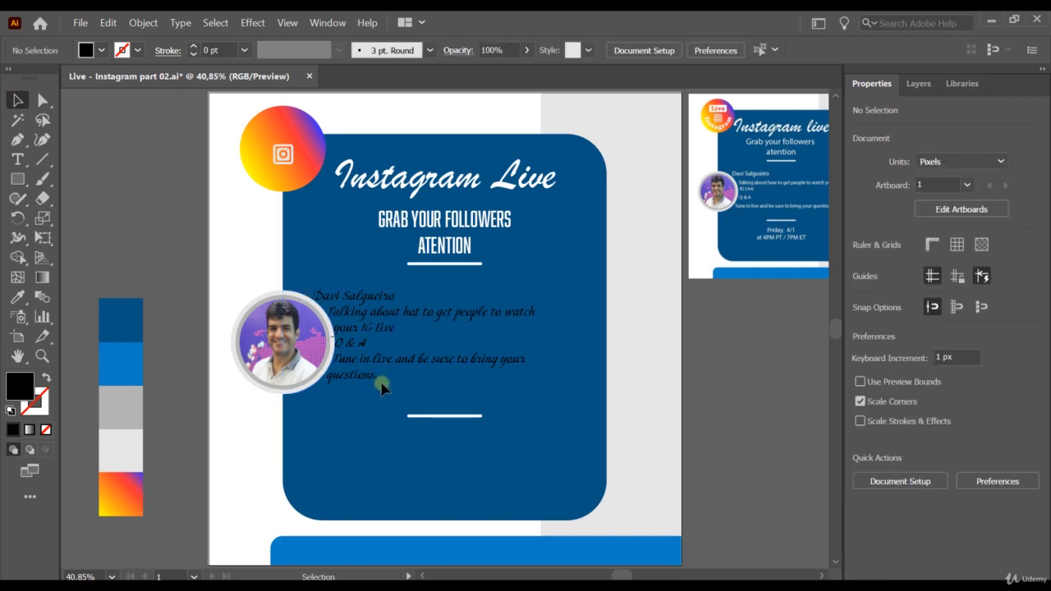
# Step: Select all the text in the box and set its fill to white
pyautogui.doubleClick(369, 371)
pyautogui.hotkey('ctrl', 'a')
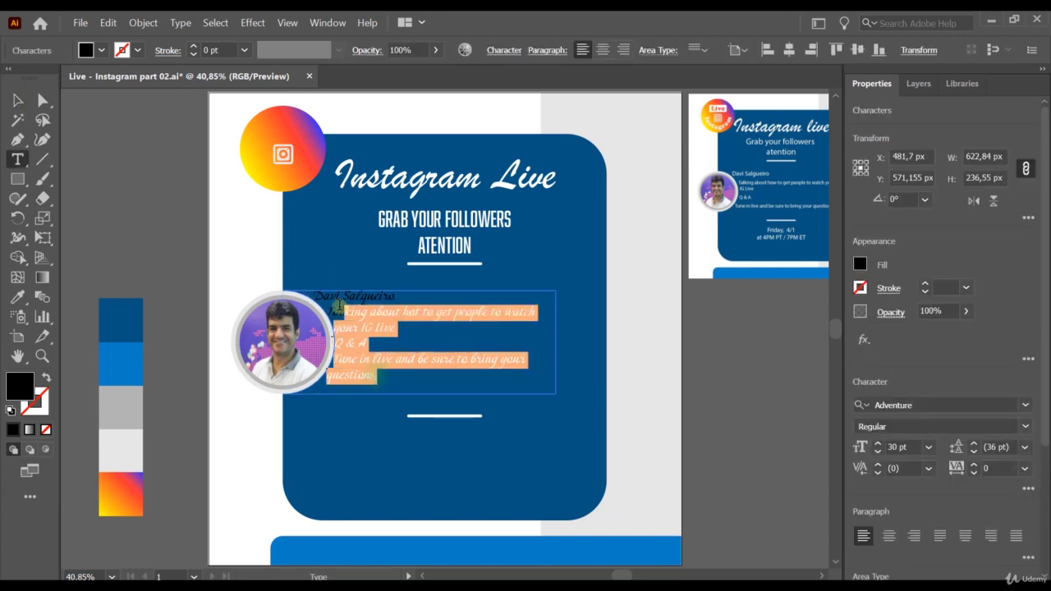
pyautogui.click(860, 266)
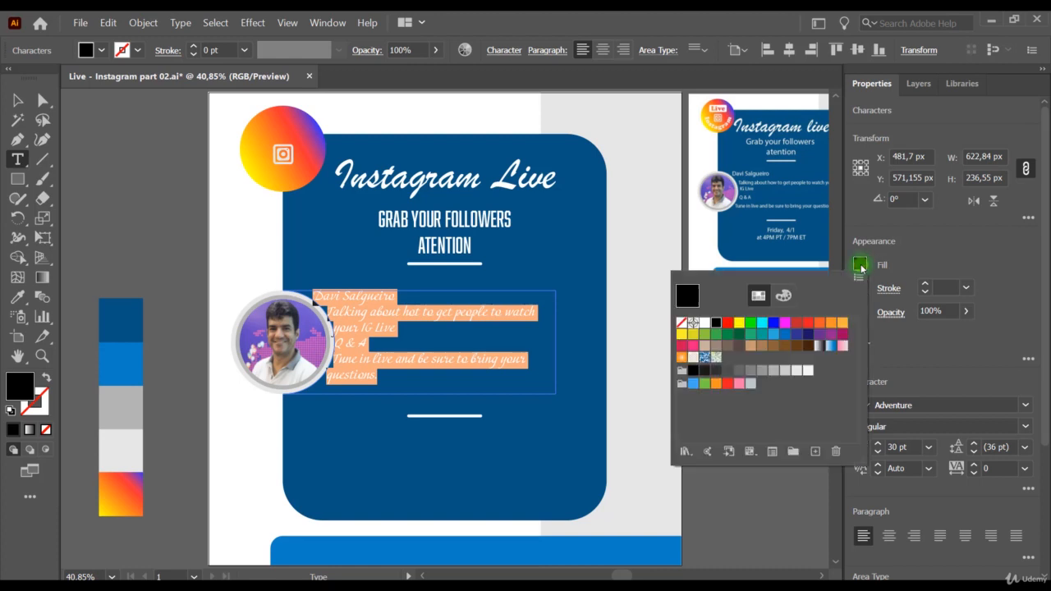
pyautogui.click(705, 323)
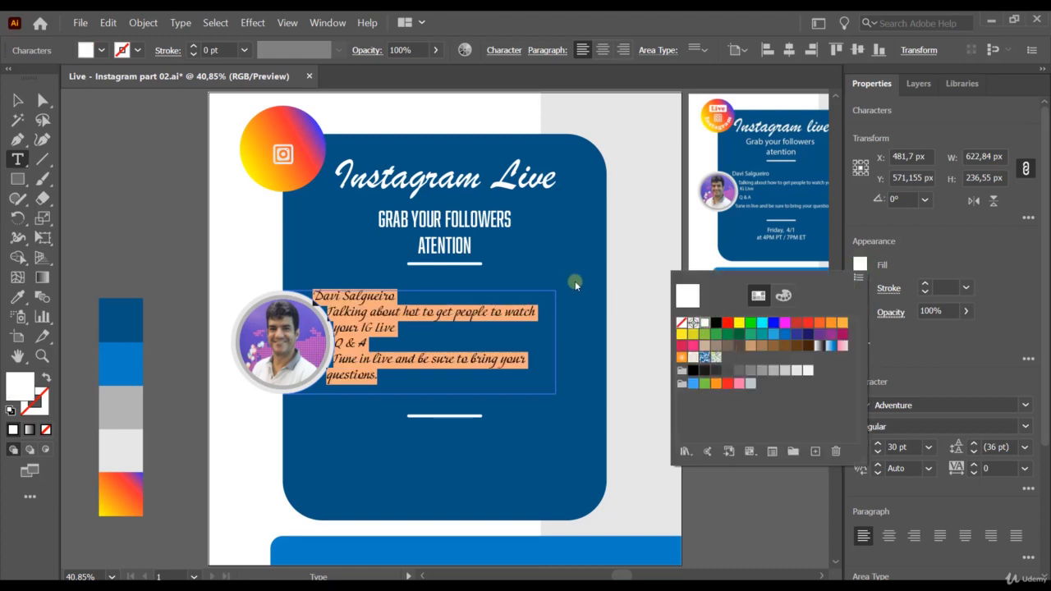
pyautogui.hotkey('ctrl', 'shift', 'a')
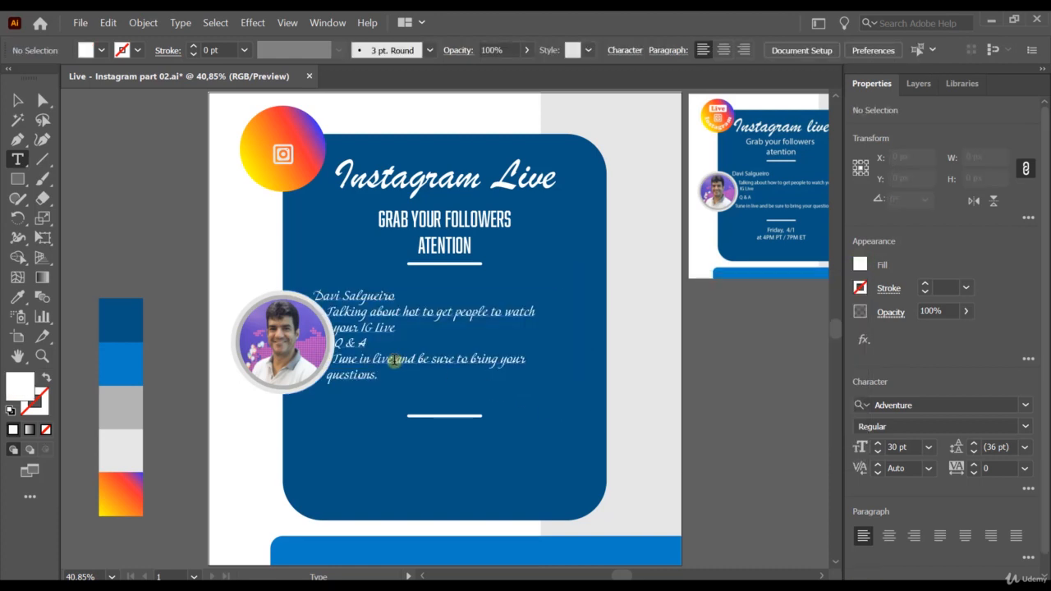
pyautogui.tripleClick(397, 298)
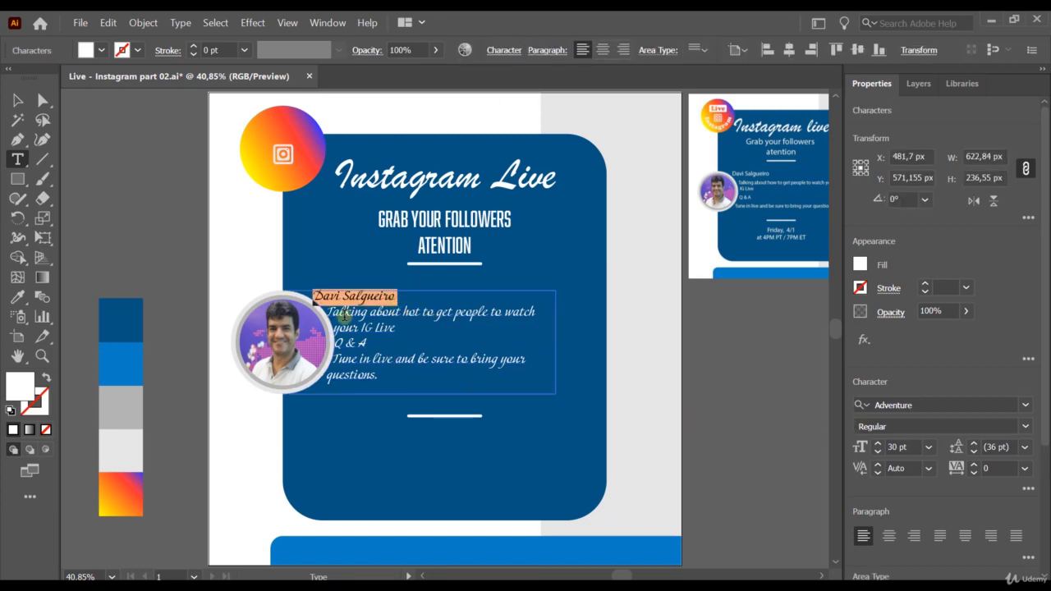
# Step: Set the name line's font size to 40 pt
pyautogui.click(877, 444)
pyautogui.click(877, 443)
pyautogui.click(877, 444)
pyautogui.click(876, 444)
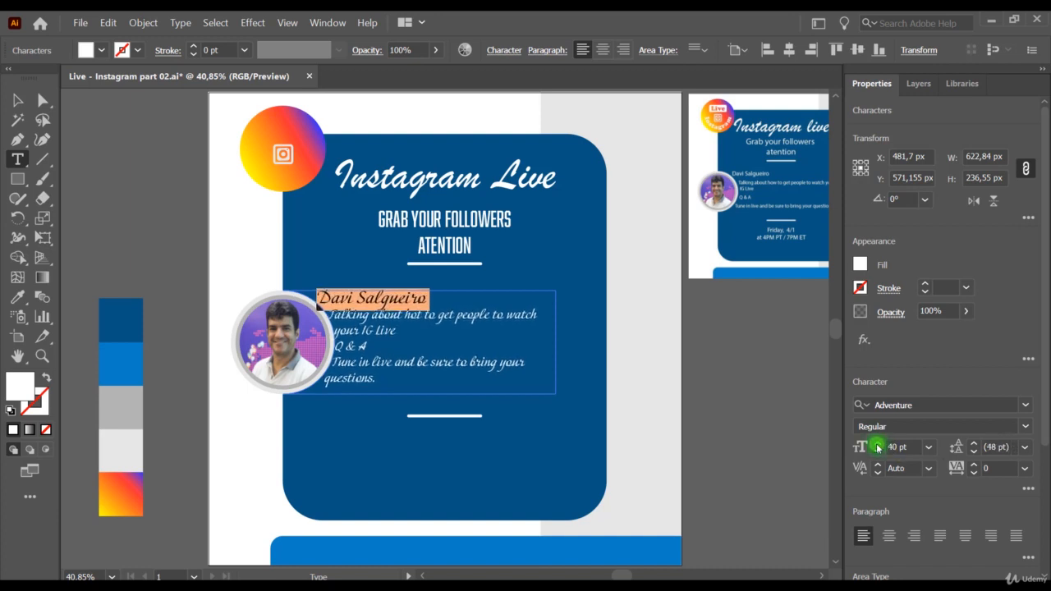
pyautogui.click(876, 444)
pyautogui.click(876, 451)
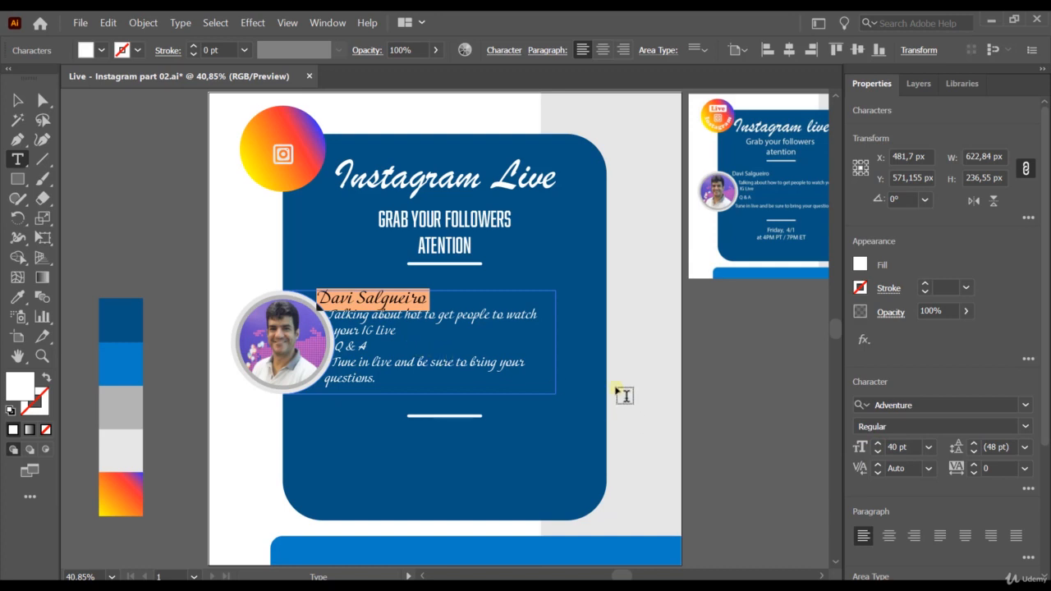
# Step: Reselect the text block and highlight the body lines below the name
pyautogui.click(17, 102)
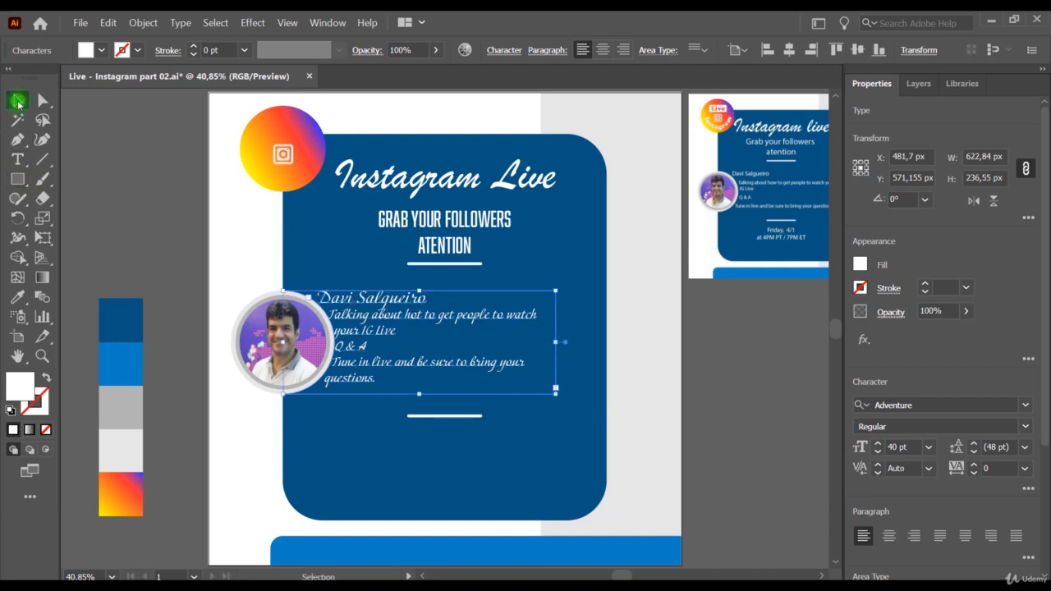
pyautogui.click(594, 417)
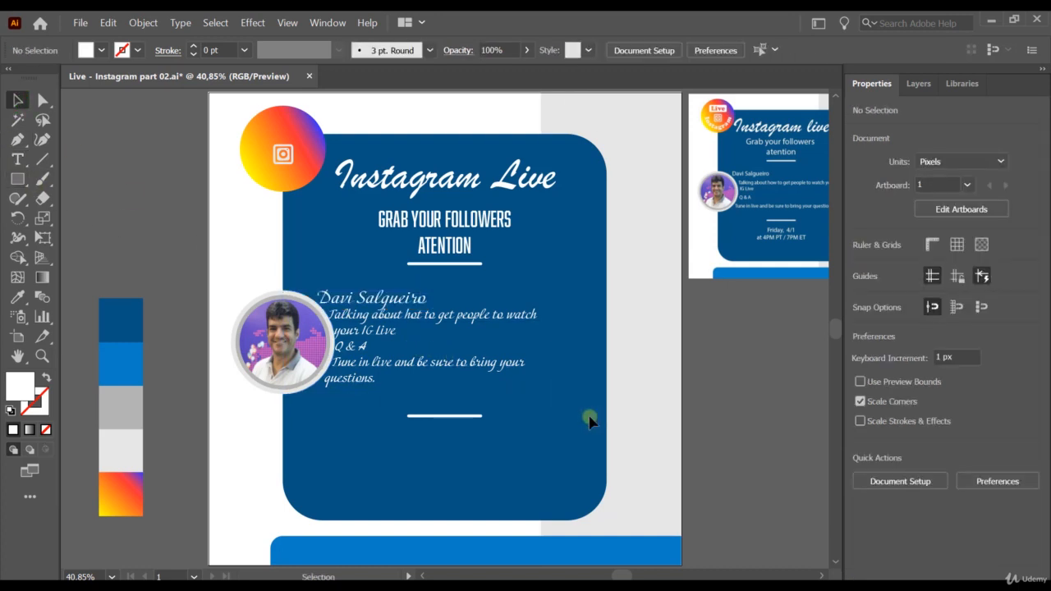
pyautogui.click(379, 378)
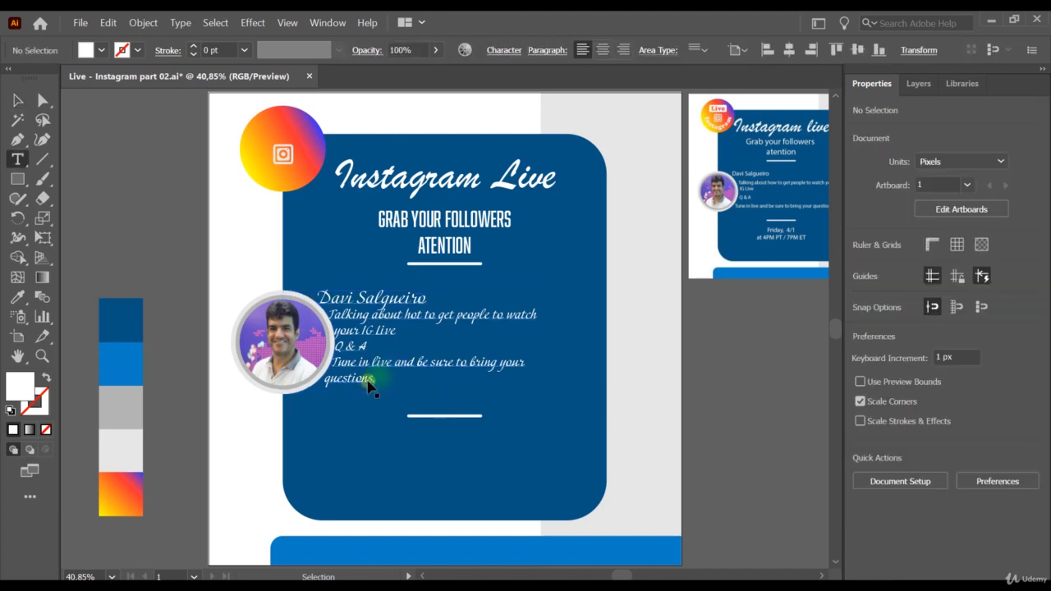
pyautogui.doubleClick(378, 377)
pyautogui.moveTo(378, 377); pyautogui.dragTo(329, 315)
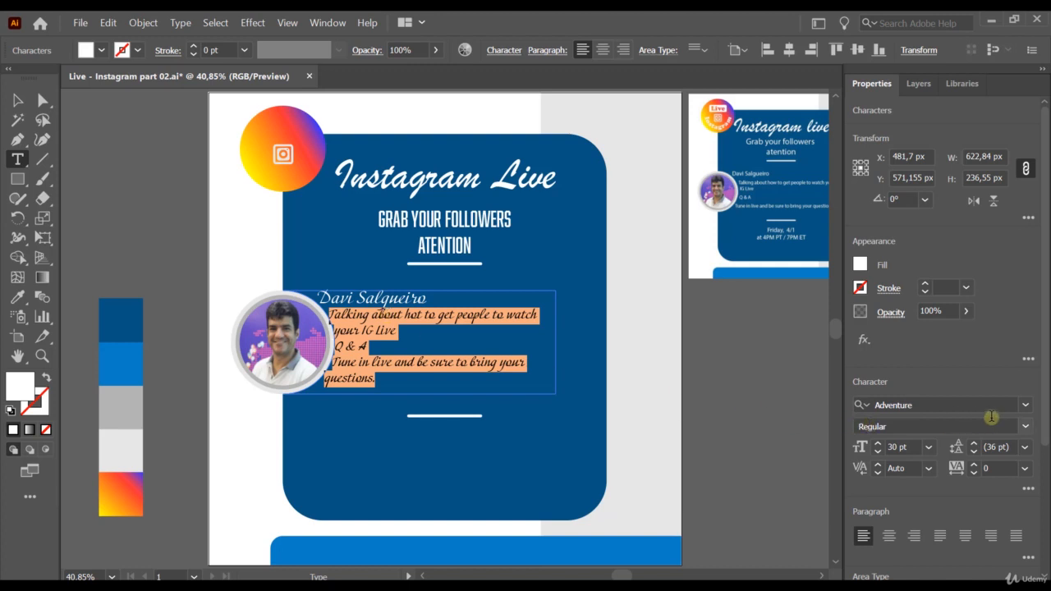
# Step: Change the highlighted body lines to Myriad Pro and leave text editing
pyautogui.click(1023, 404)
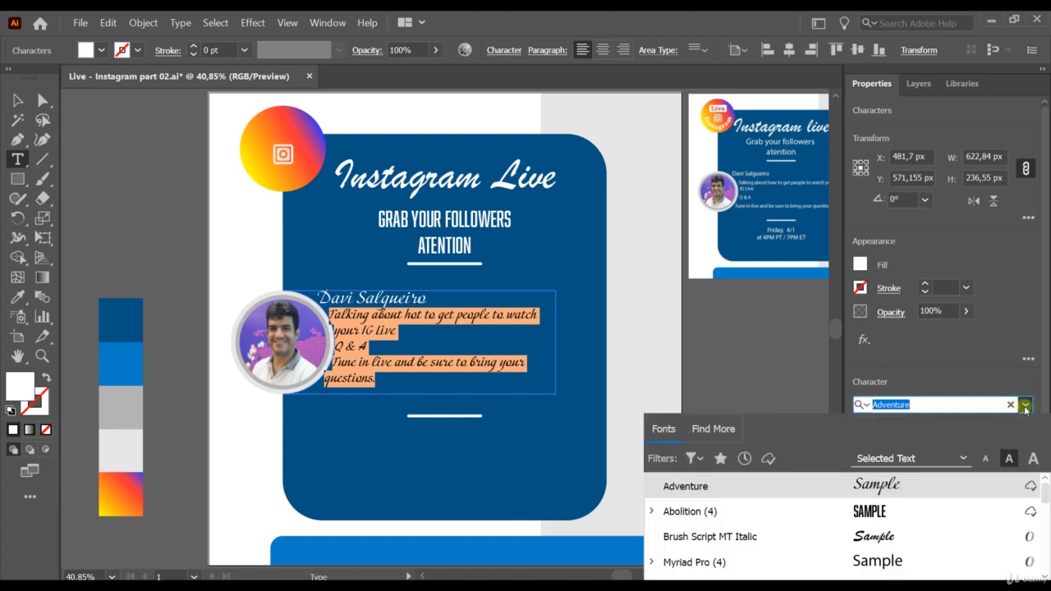
pyautogui.click(870, 562)
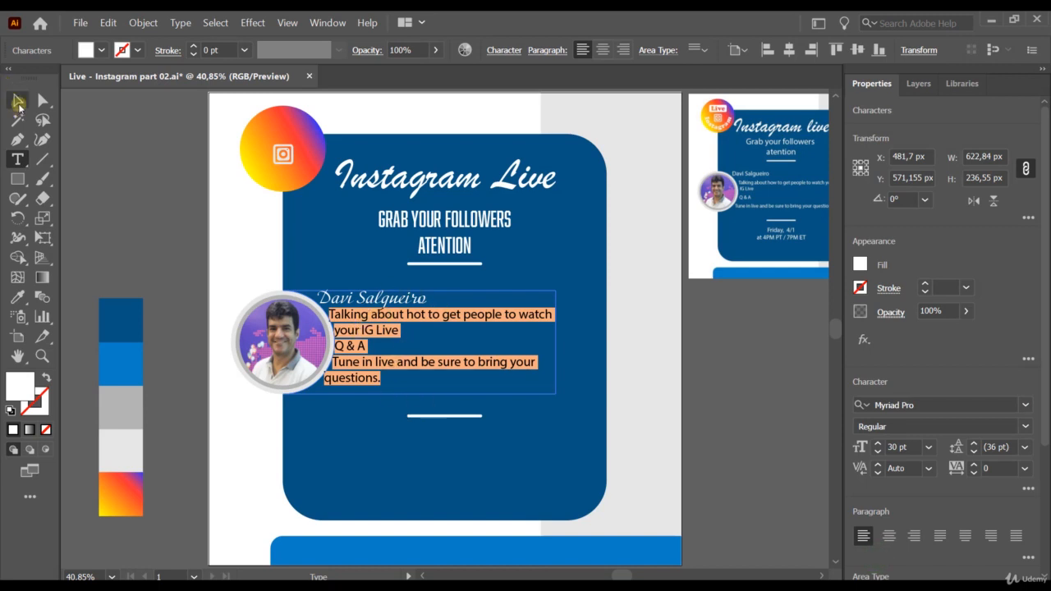
pyautogui.click(18, 103)
pyautogui.click(722, 314)
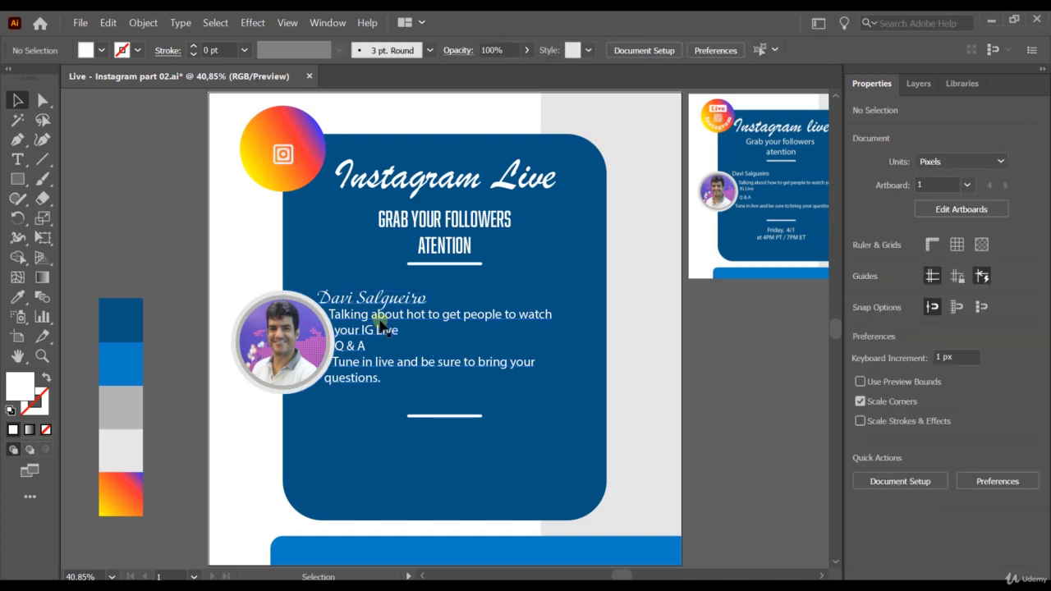
# Step: Undo an accidental move of the text block, then highlight all its text
pyautogui.click(327, 310)
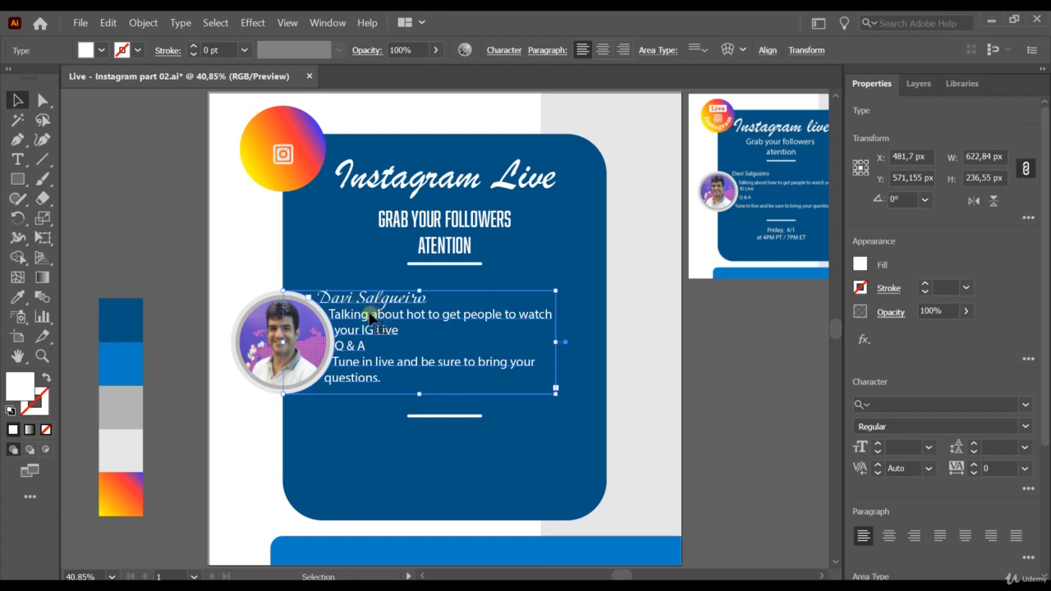
pyautogui.moveTo(371, 317); pyautogui.dragTo(407, 317)
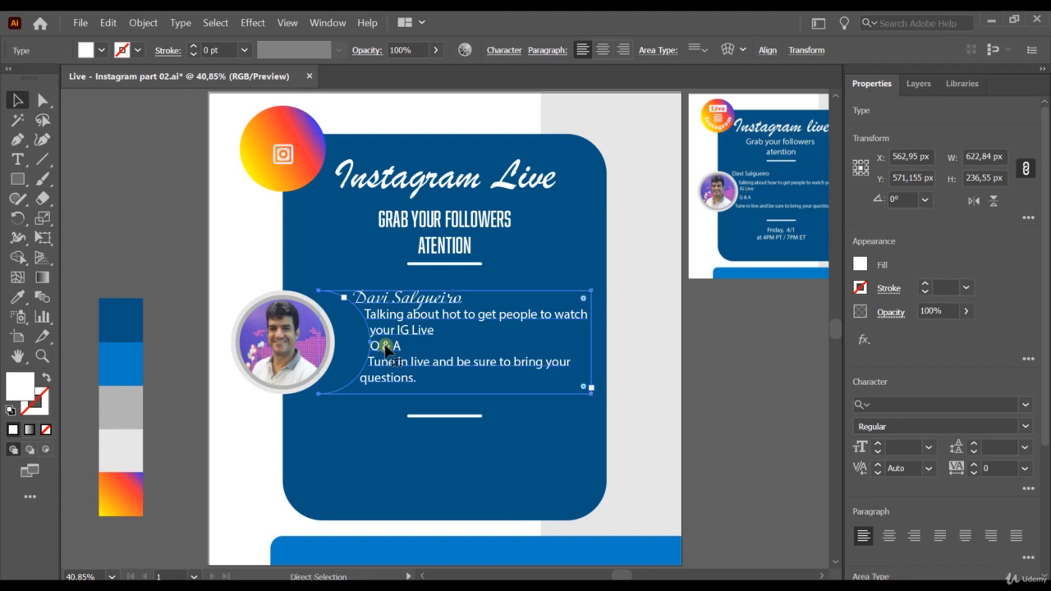
pyautogui.hotkey('ctrl', 'z')
pyautogui.doubleClick(394, 371)
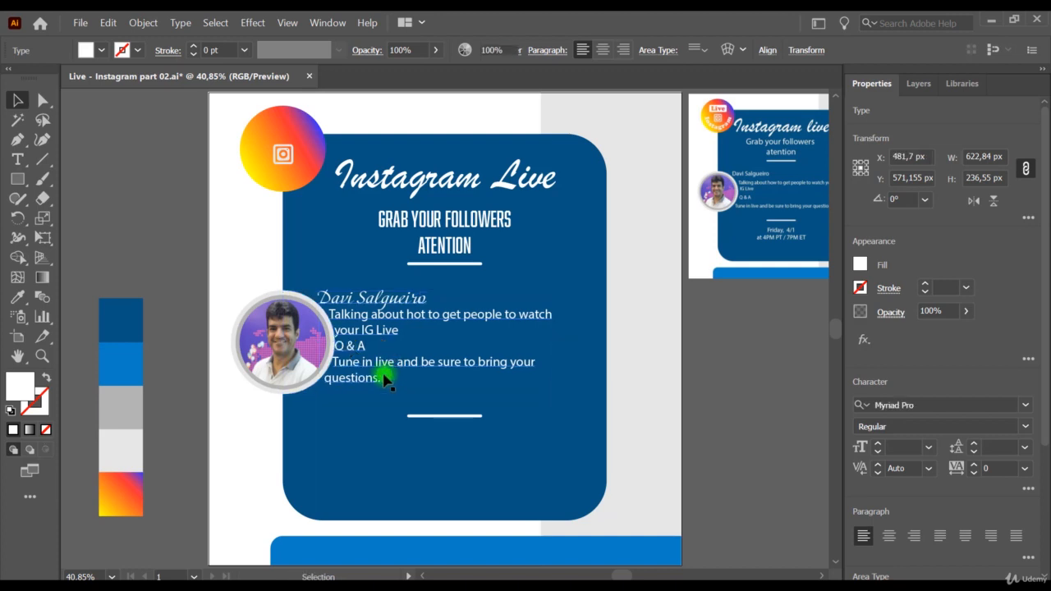
pyautogui.moveTo(380, 379); pyautogui.dragTo(274, 286)
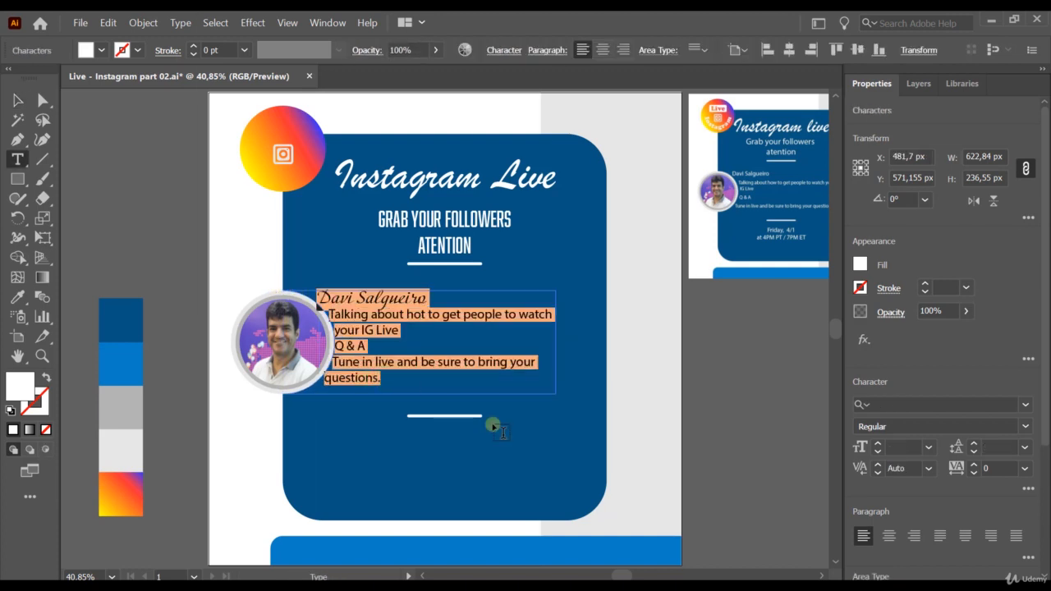
# Step: Raise the text block's left indent to 10 pt in the paragraph settings
pyautogui.click(1028, 557)
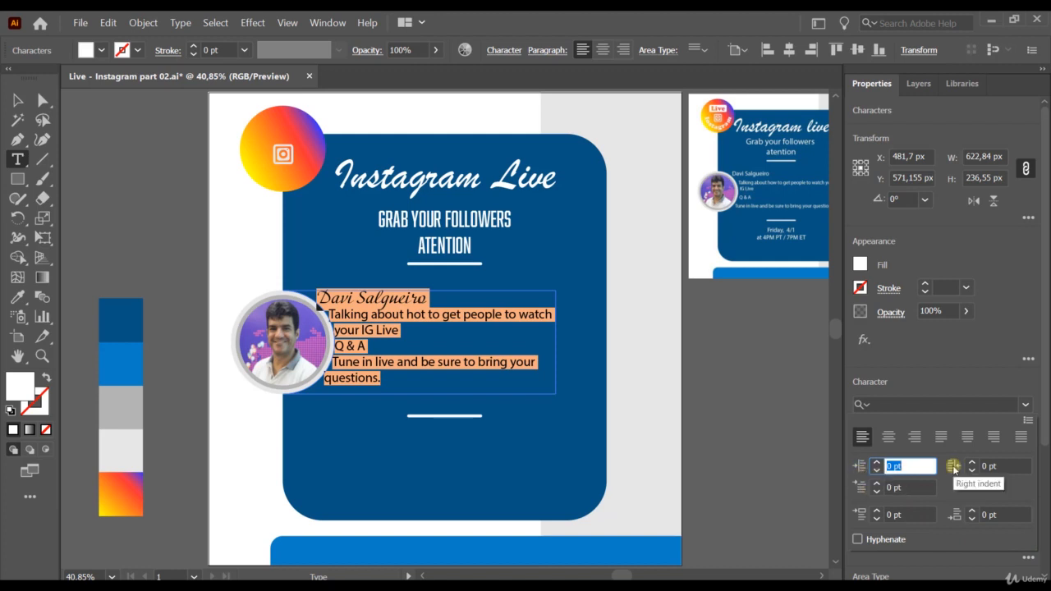
pyautogui.click(876, 464)
pyautogui.click(876, 464)
pyautogui.click(876, 464)
pyautogui.click(876, 464)
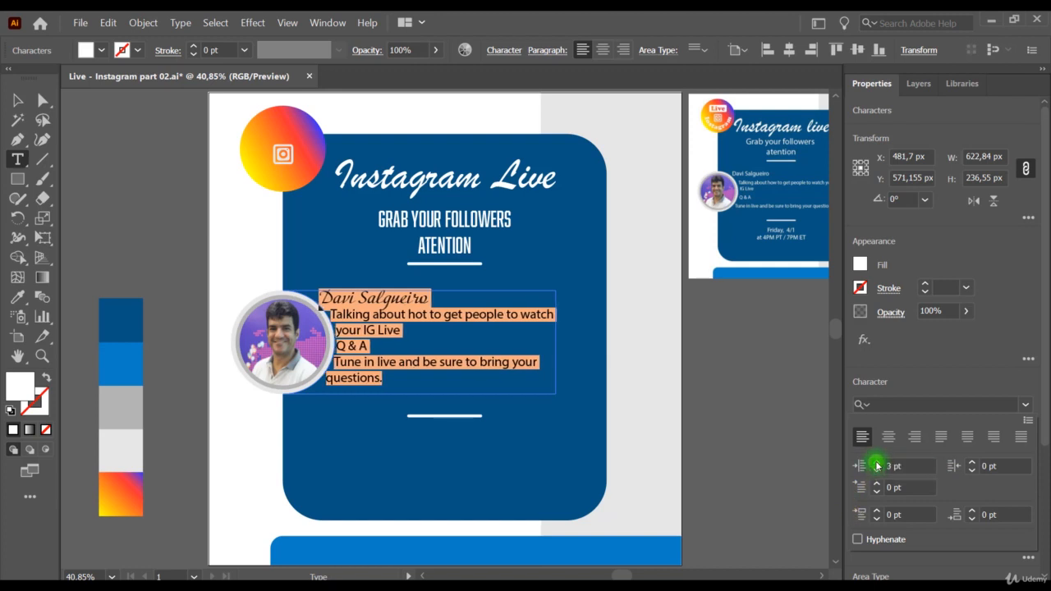
pyautogui.click(876, 463)
pyautogui.click(876, 464)
pyautogui.click(876, 463)
pyautogui.click(876, 463)
pyautogui.click(876, 464)
pyautogui.click(876, 463)
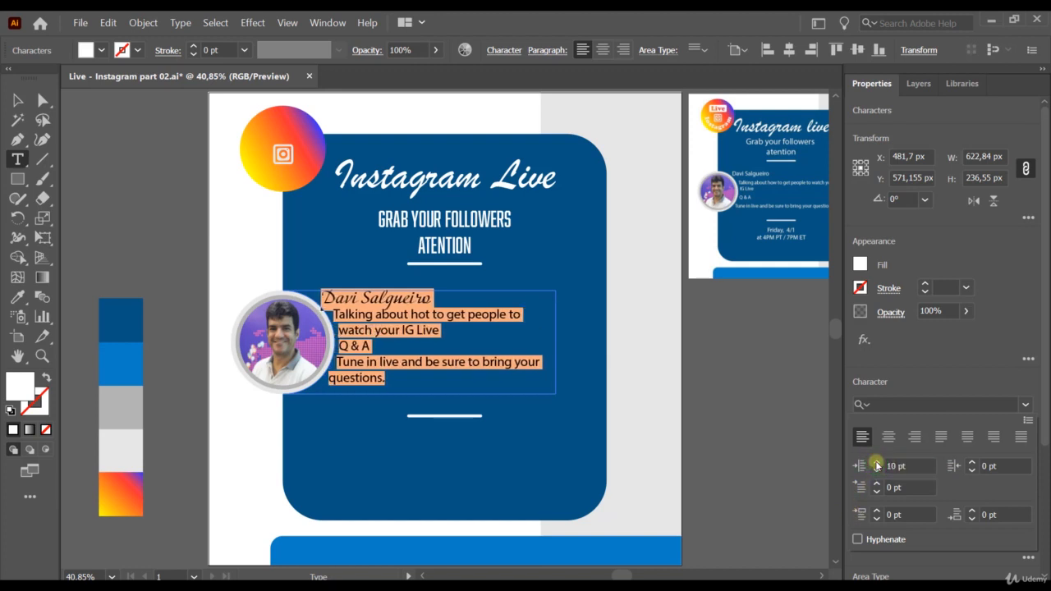
pyautogui.click(586, 439)
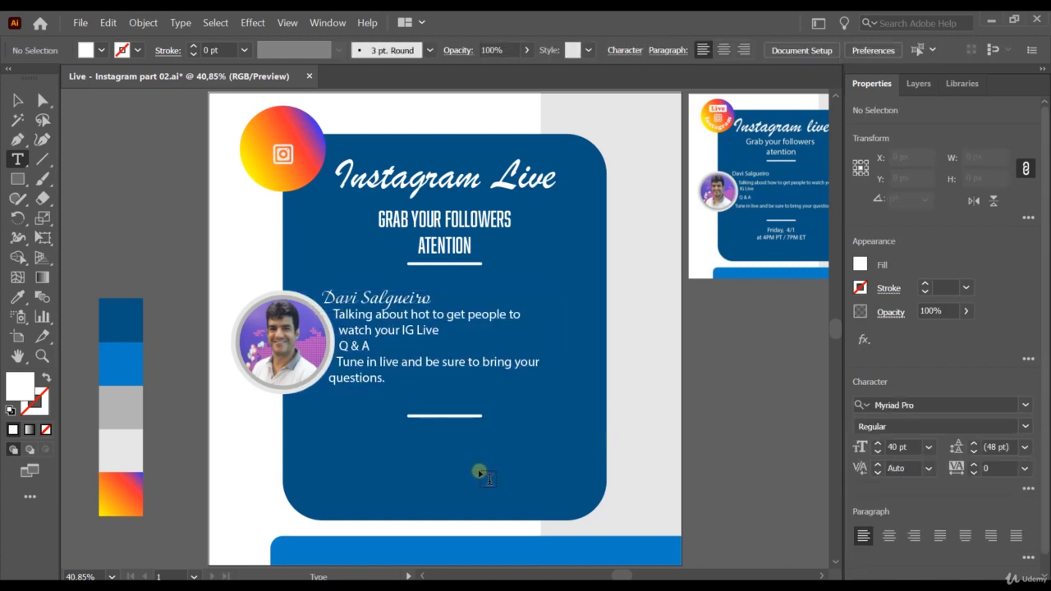
# Step: Check the character options and 10 pt left indent, then return to the Selection tool
pyautogui.click(1031, 487)
pyautogui.click(1031, 491)
pyautogui.click(1027, 489)
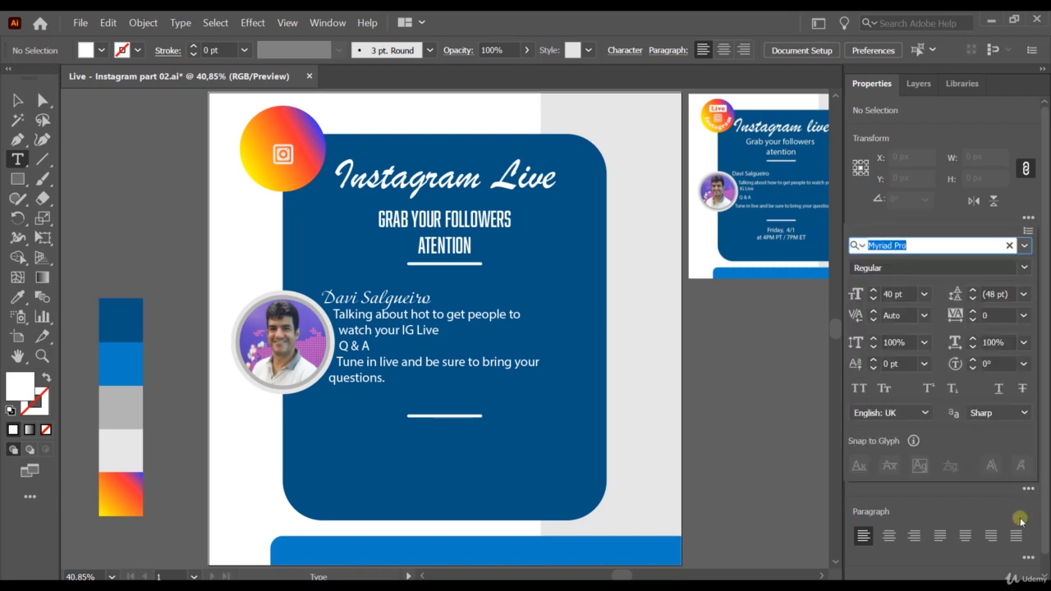
pyautogui.click(1027, 488)
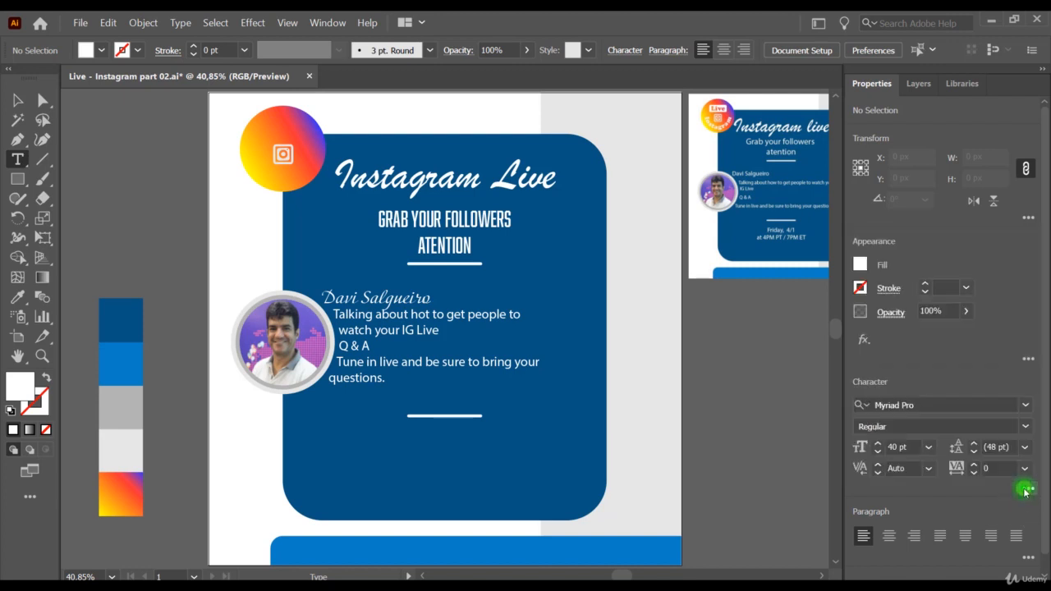
pyautogui.click(1027, 559)
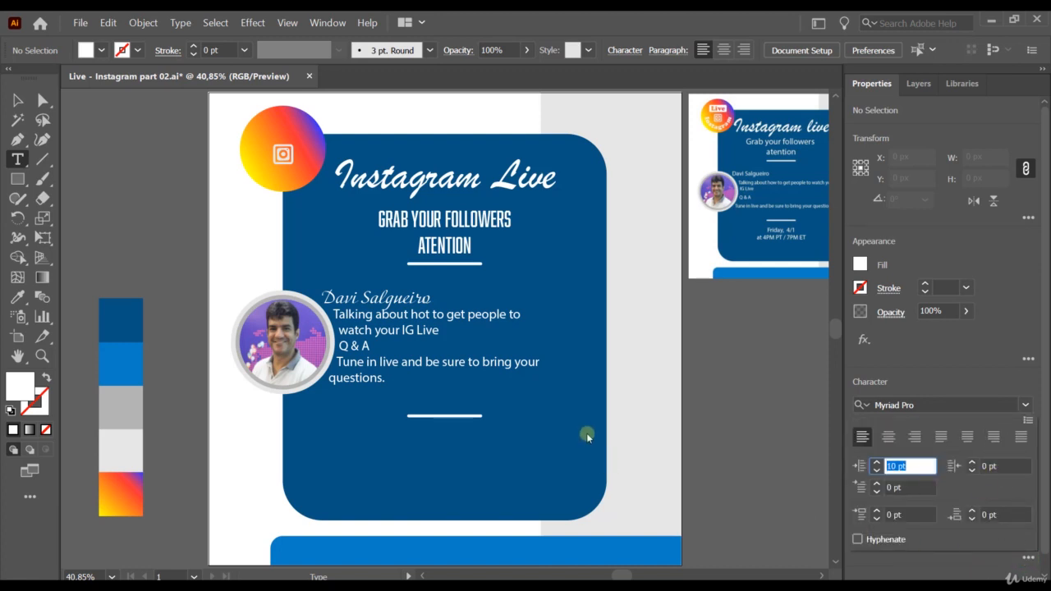
pyautogui.press('Escape')
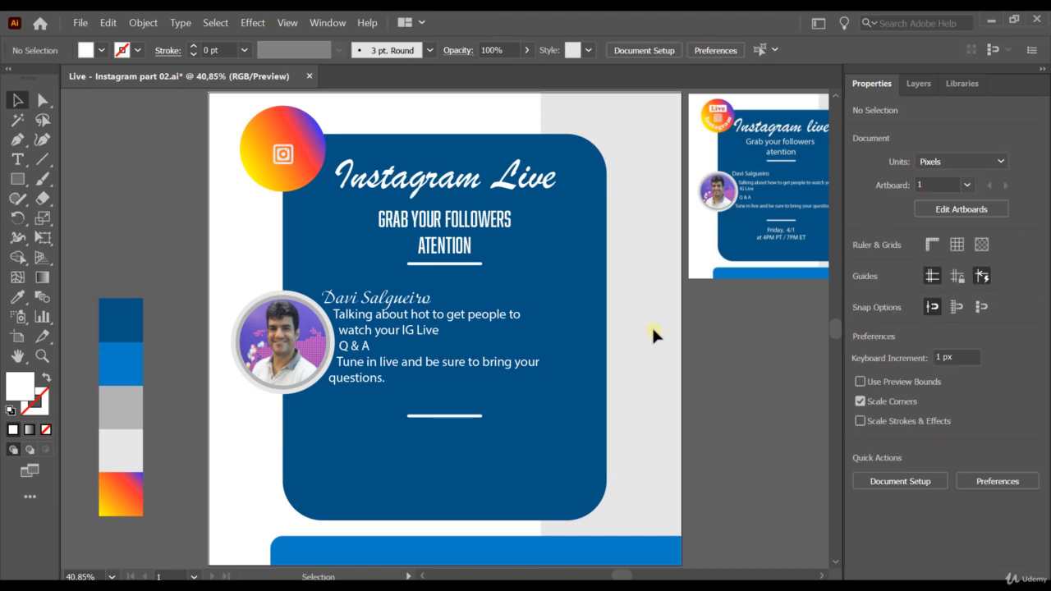